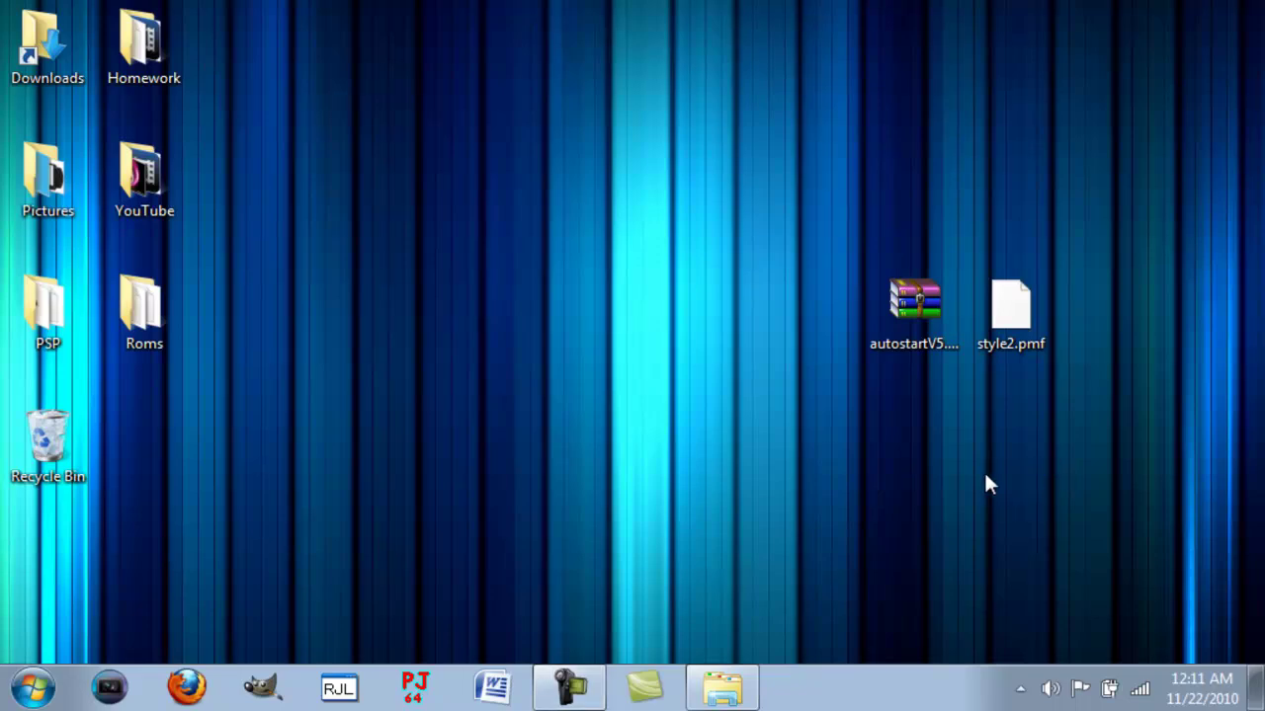
- Rename the desktop file style2.pmf to cintro.pmf, then select the autostartV5.rar archive
left_click(947, 348)
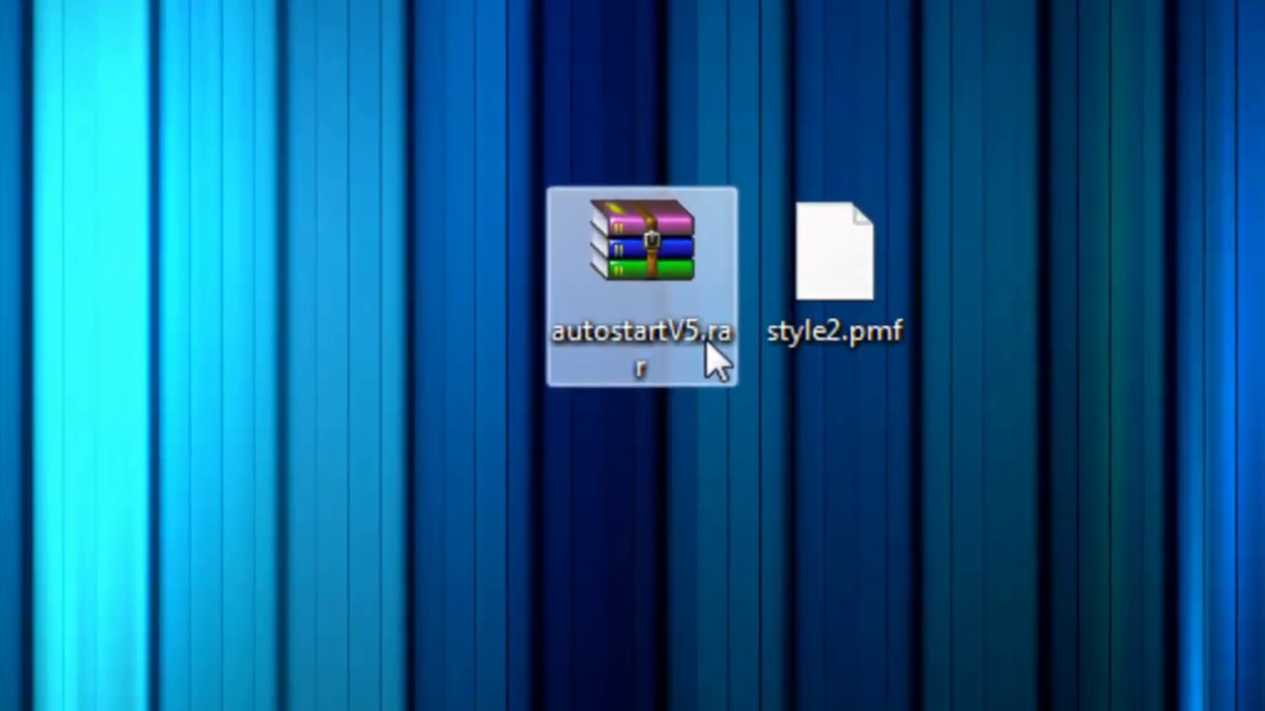
left_click(724, 429)
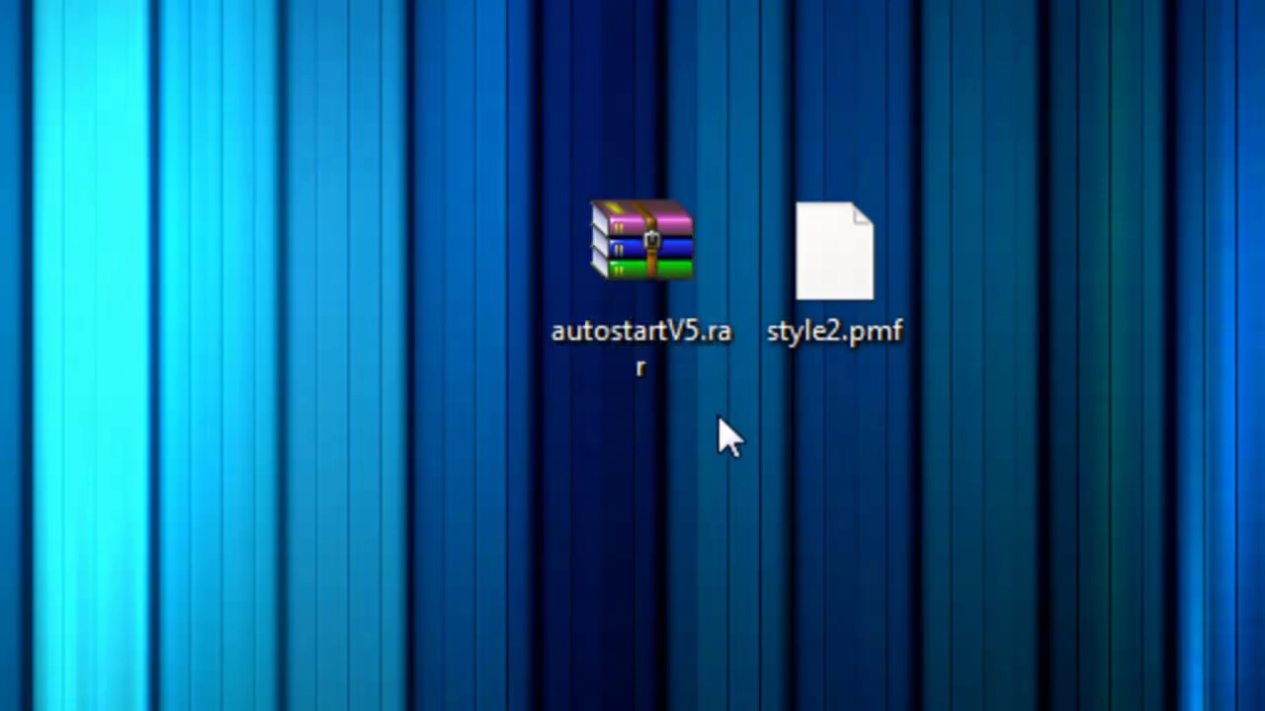
left_click(858, 348)
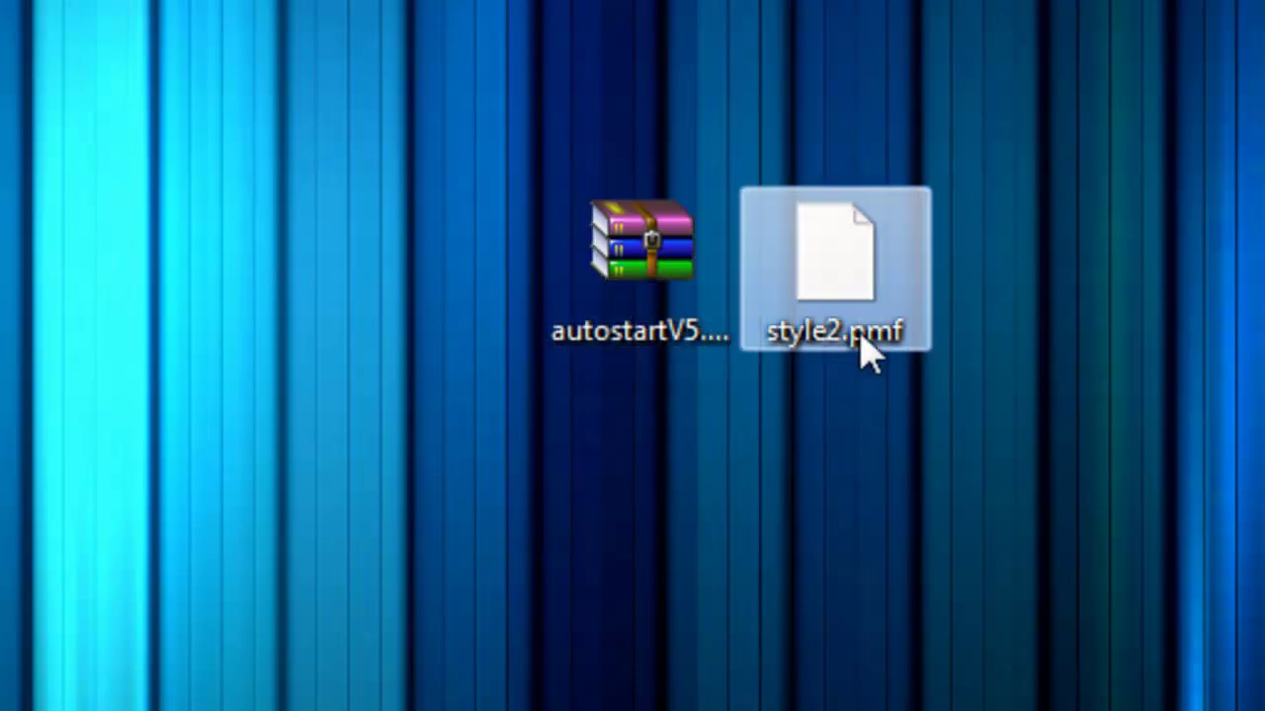
left_click(828, 352)
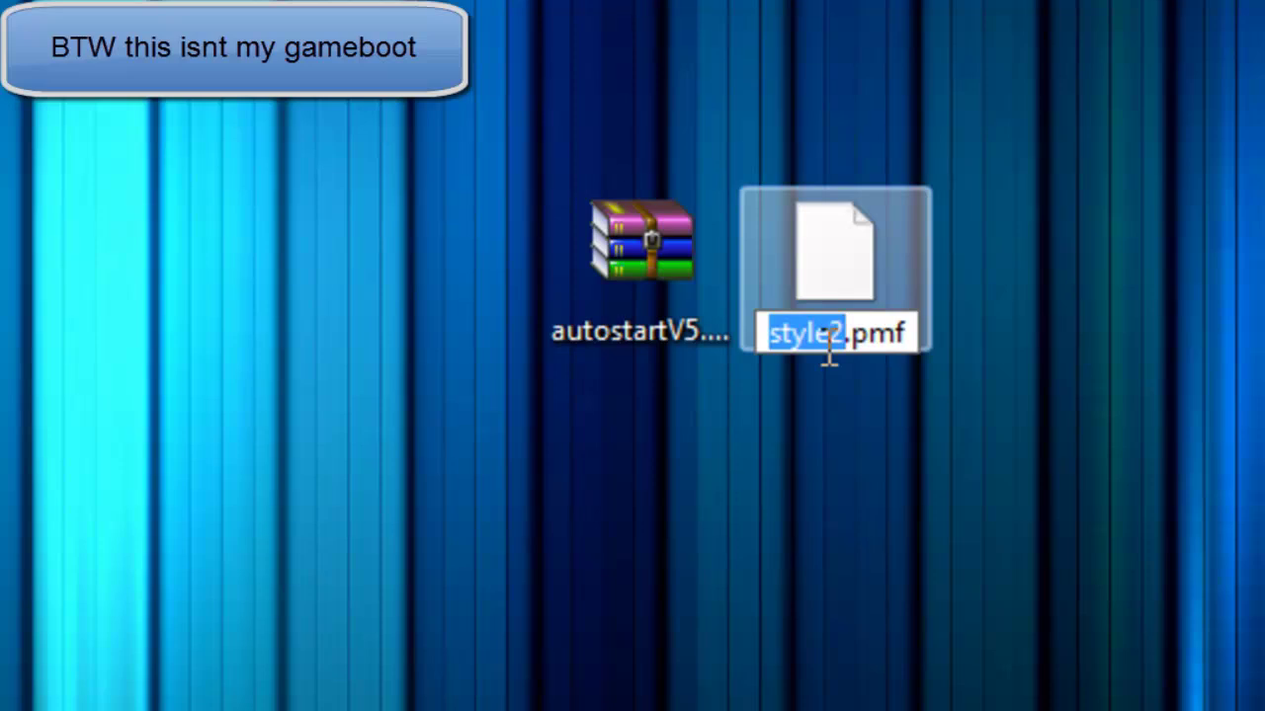
type("cintro")
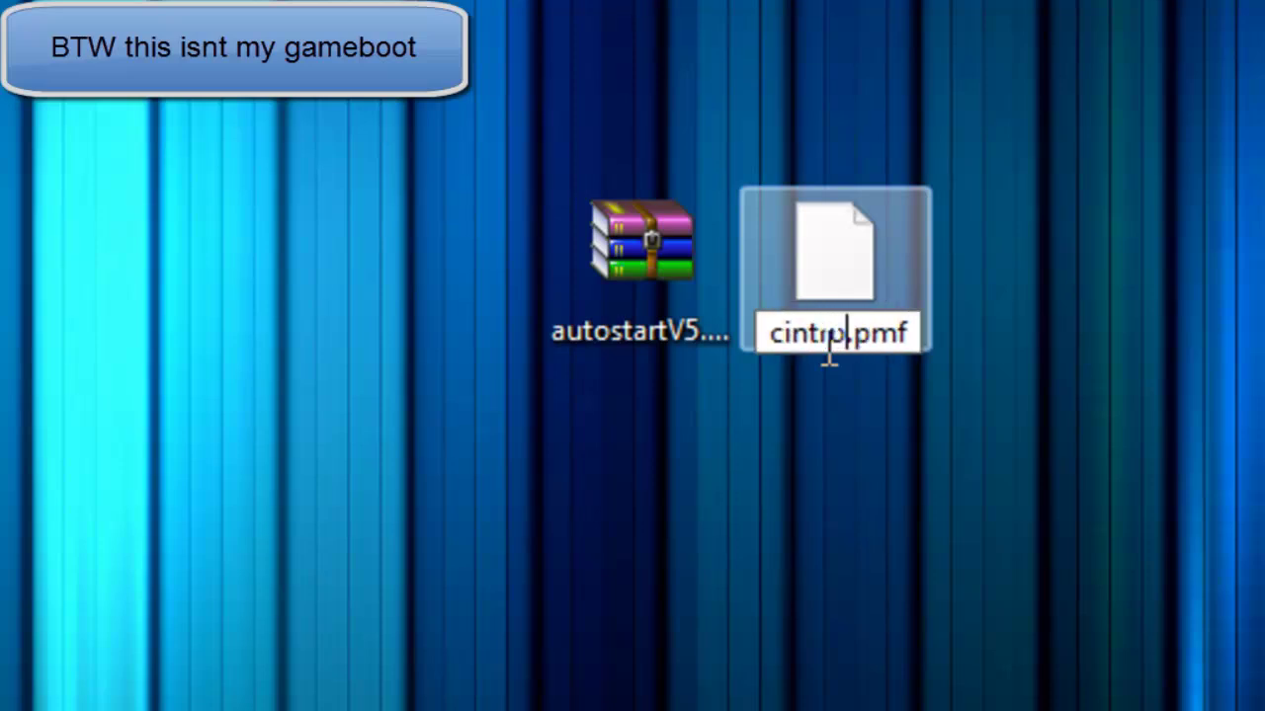
key("Return")
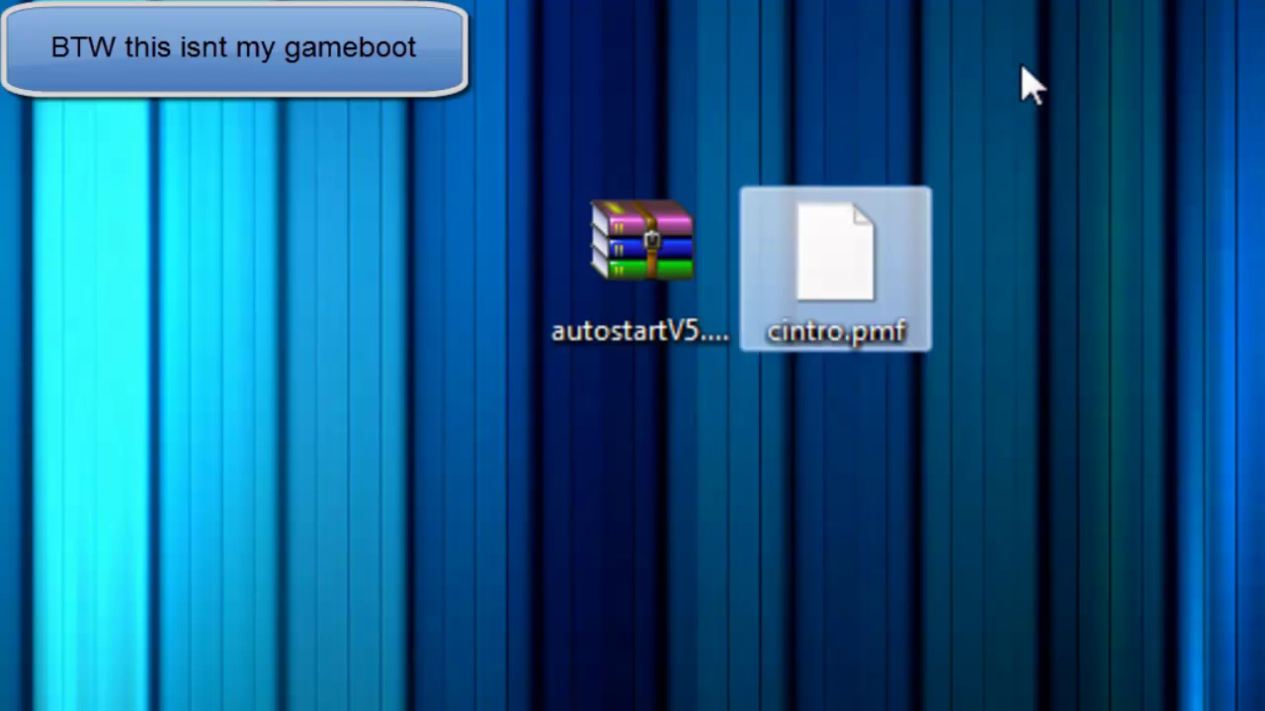
left_click(681, 237)
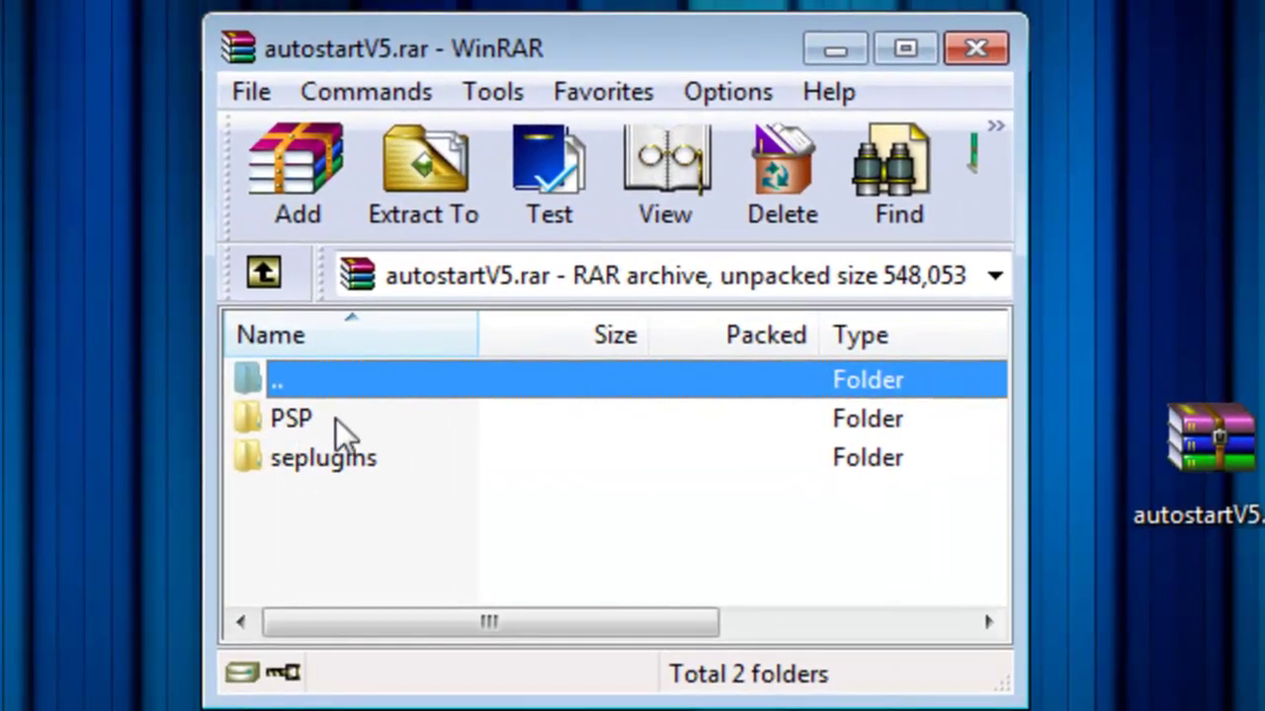
- Browse to the archive's PSP\GAME folder, select AutoStart Configurator and BOOT, and bring up Removable Disk (E:)
double_click(345, 432)
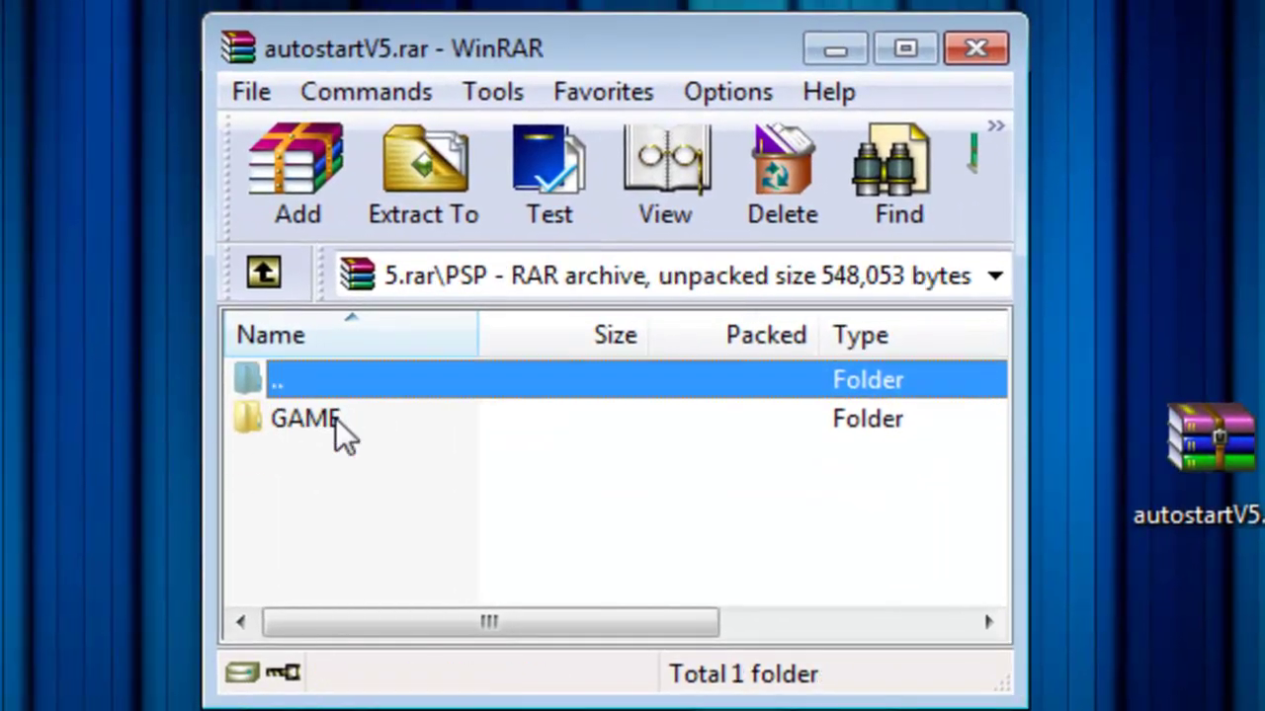
double_click(341, 432)
left_click_drag(373, 524, 373, 418)
left_click_drag(361, 539, 319, 432)
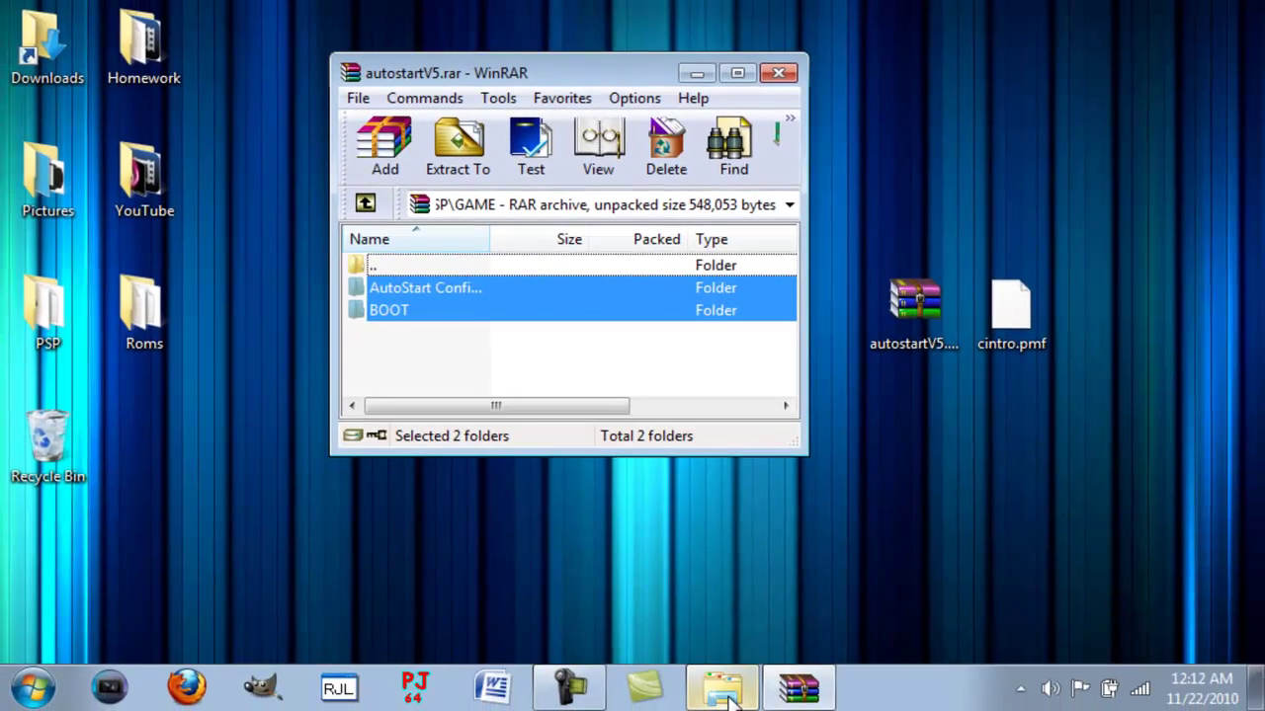
left_click(726, 697)
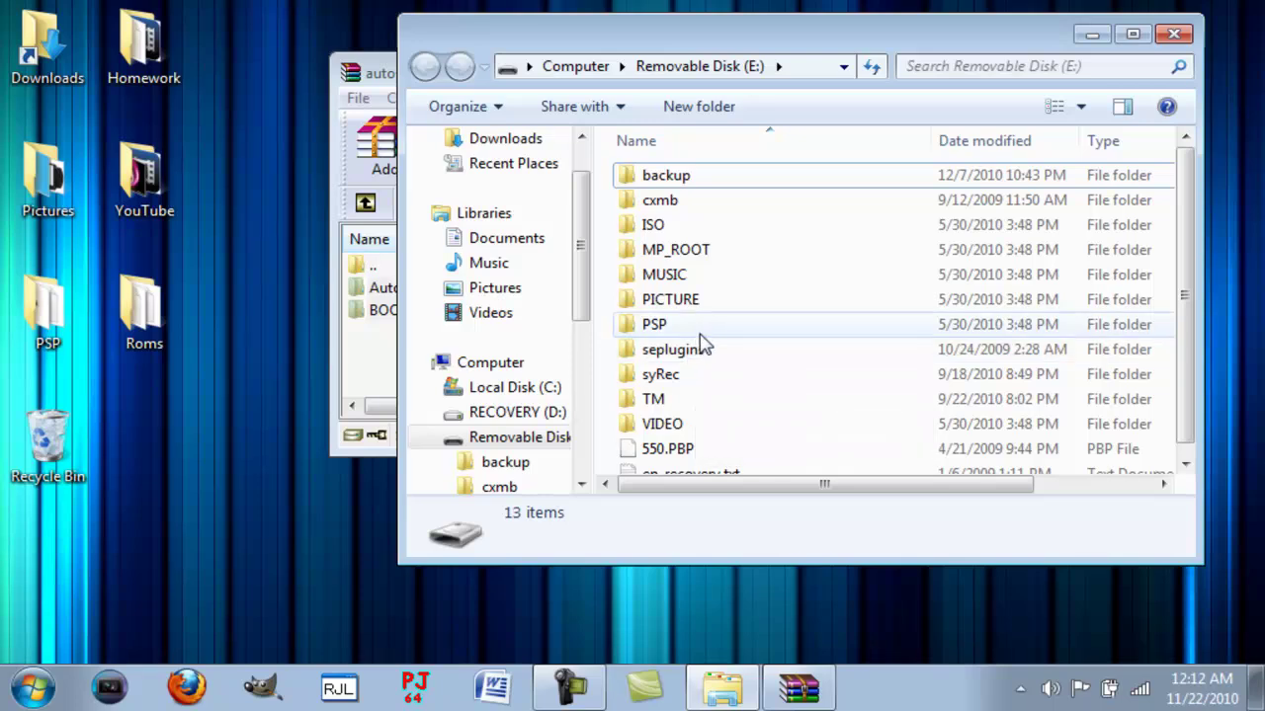
- Drop the AutoStart Configurator and BOOT folders into E:\PSP\GAME, then go back to E:'s root
double_click(697, 329)
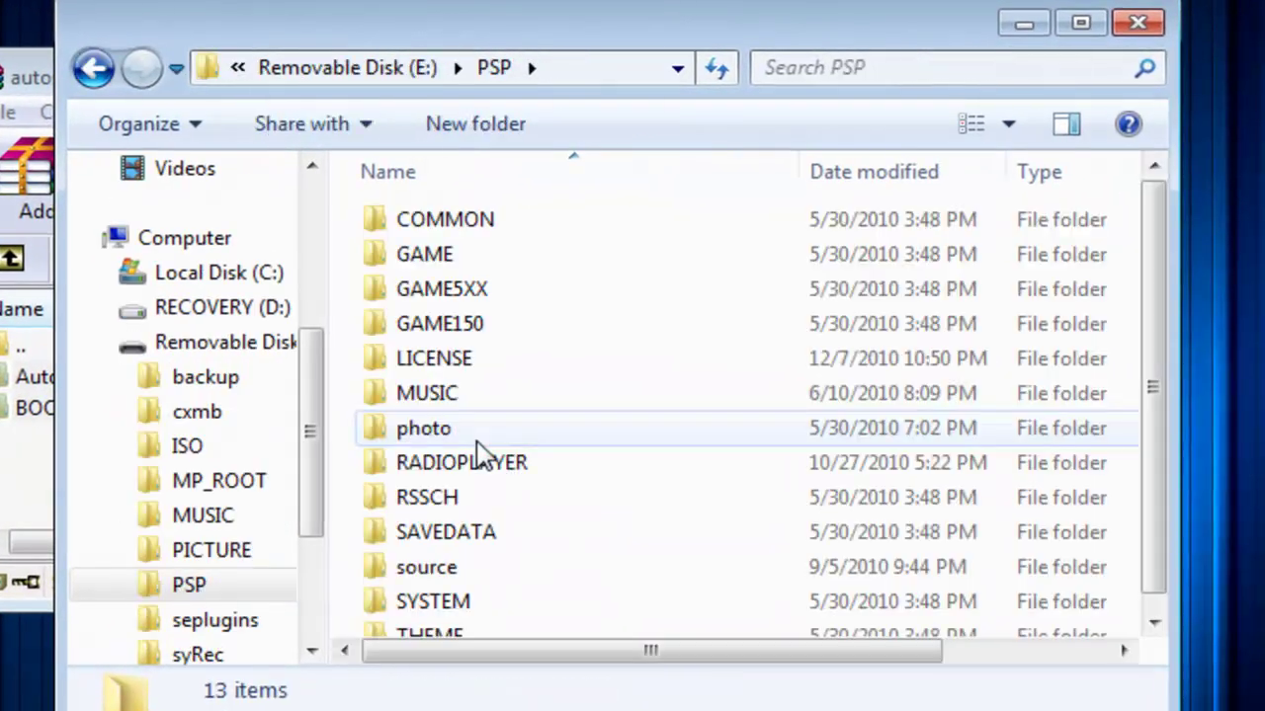
left_click(486, 254)
double_click(485, 253)
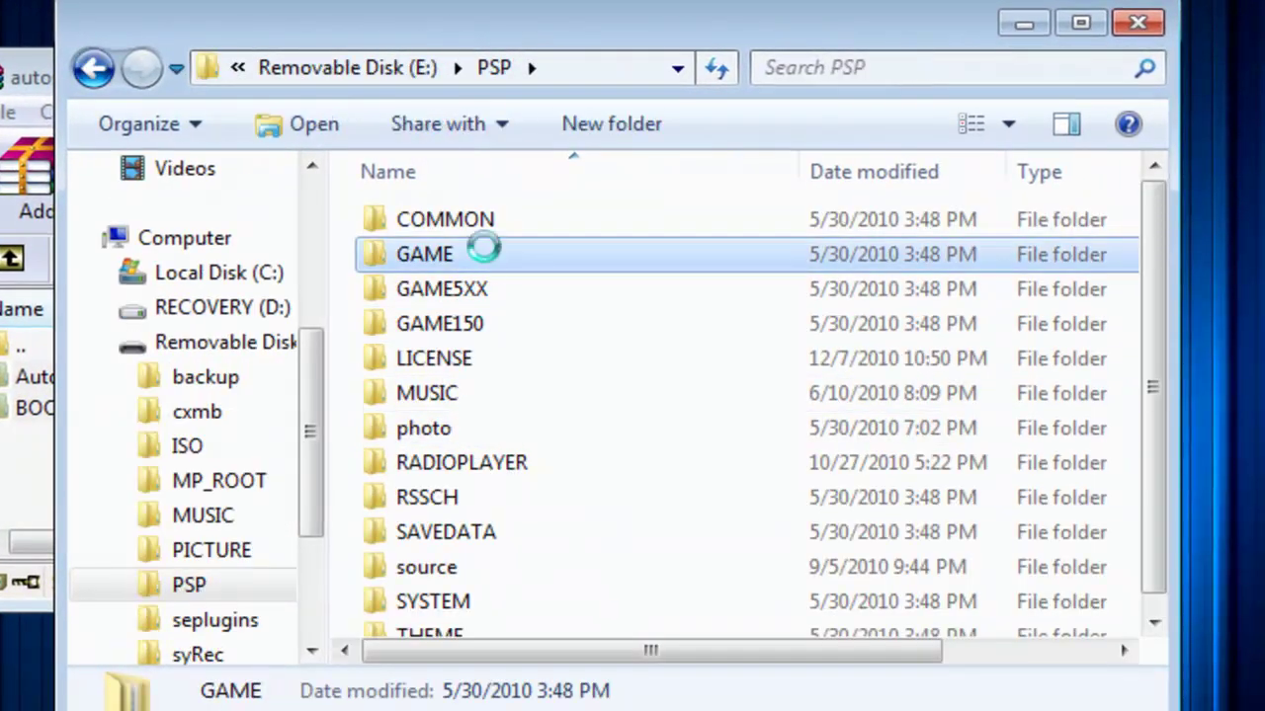
left_click_drag(28, 416, 501, 468)
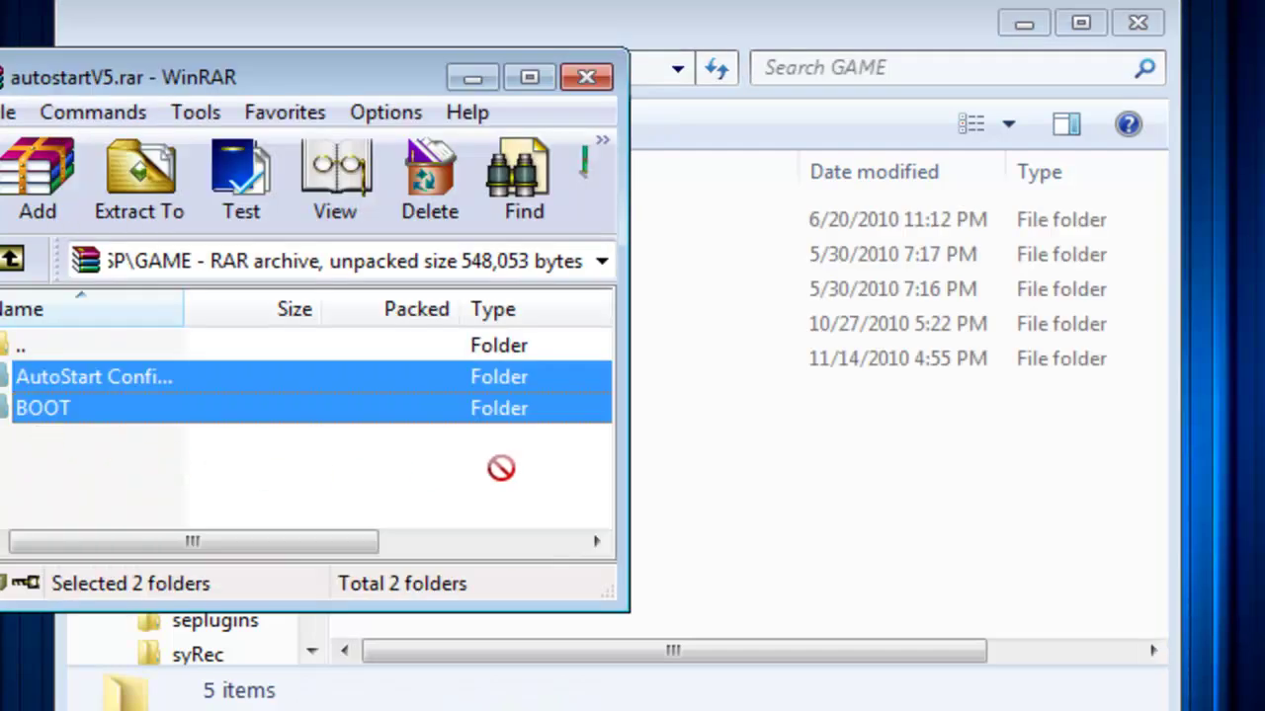
left_click_drag(847, 468, 845, 469)
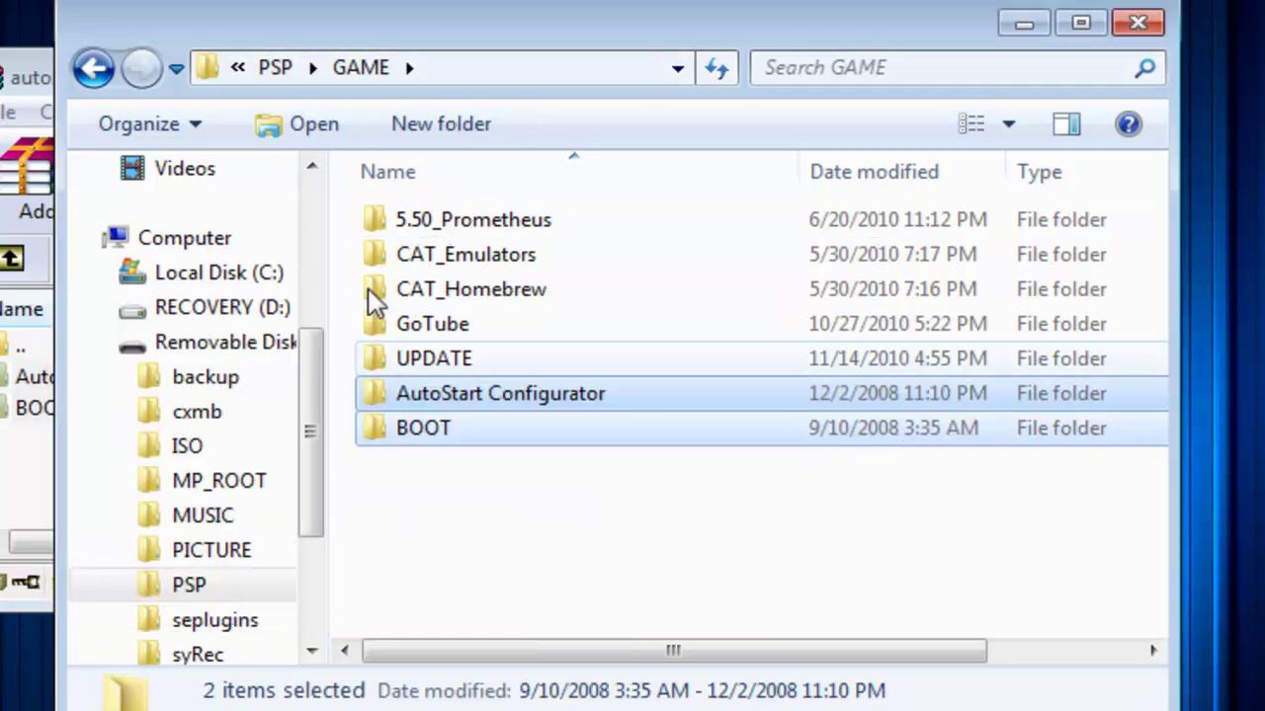
left_click(92, 65)
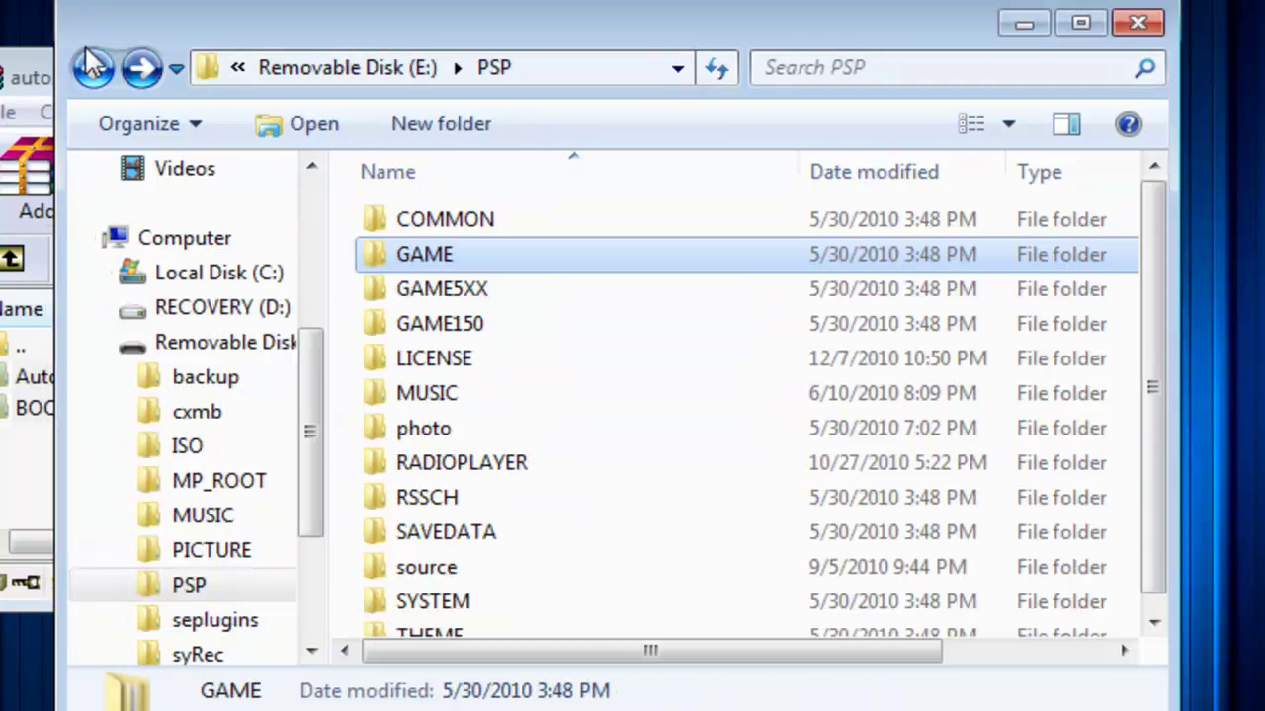
left_click(93, 66)
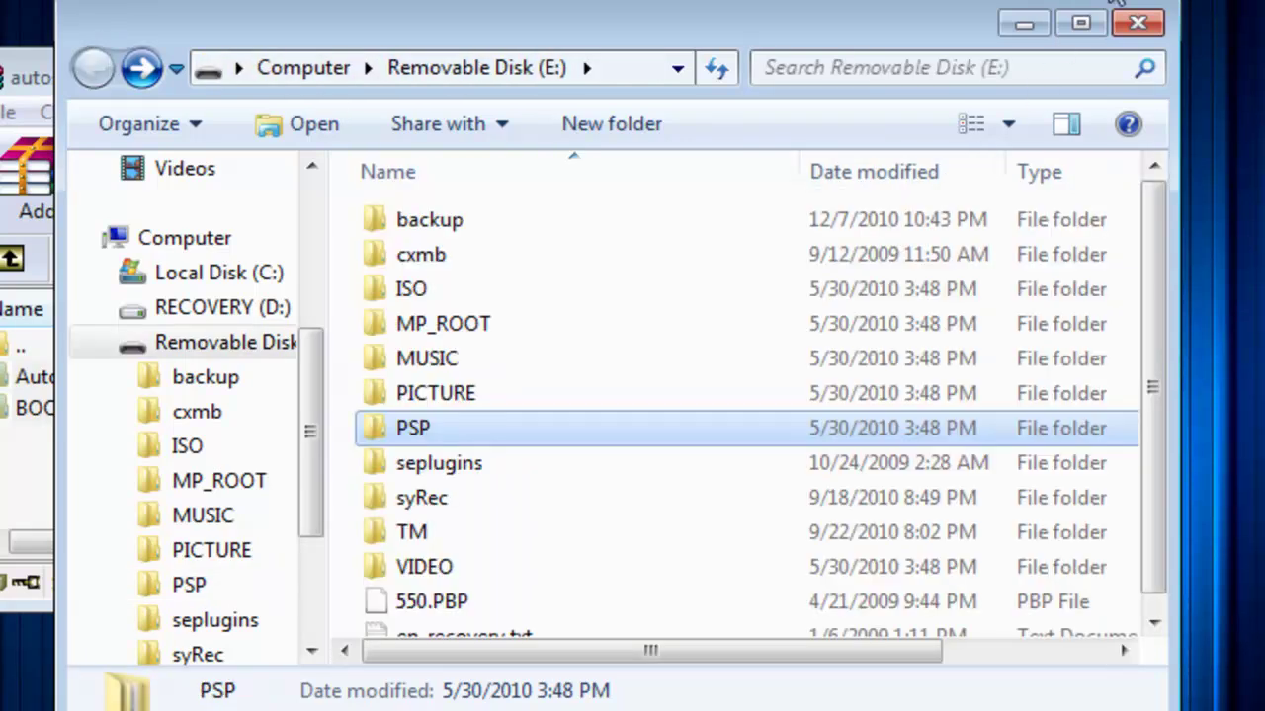
- Copy cintro.pmf from the desktop into E:'s root and open the seplugins folder
left_click(1023, 26)
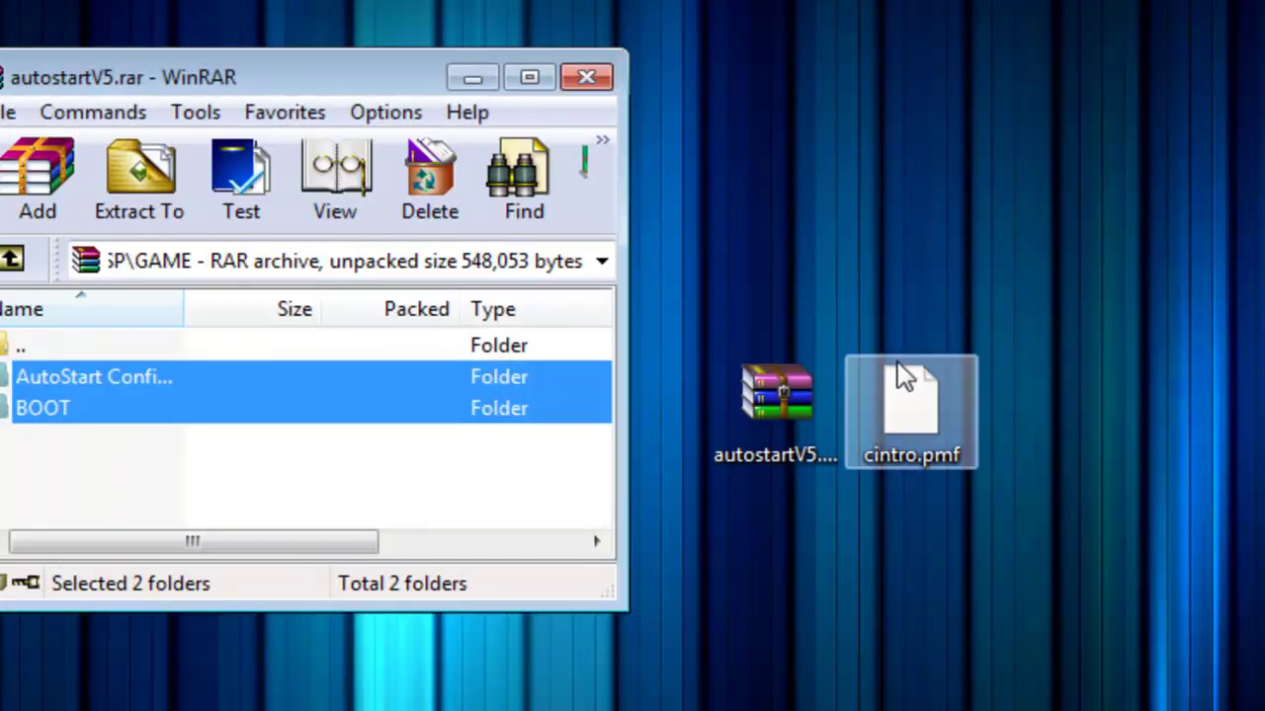
left_click_drag(897, 396, 355, 154)
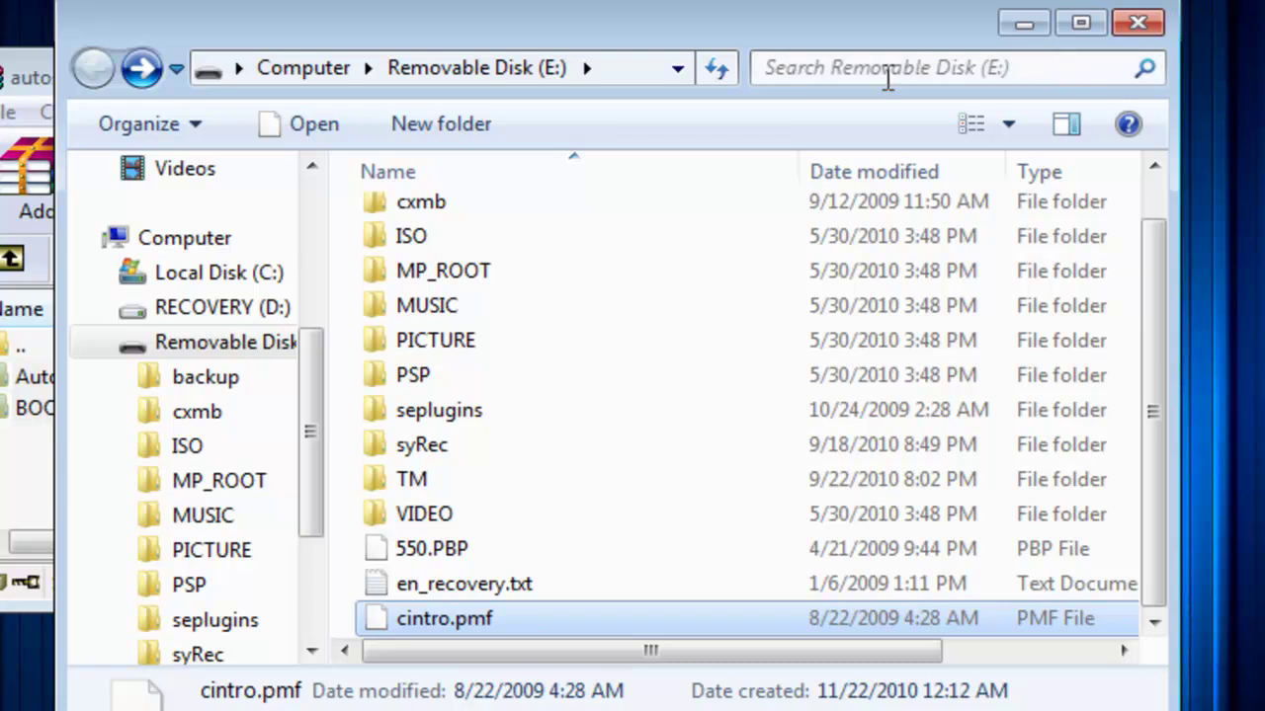
double_click(472, 425)
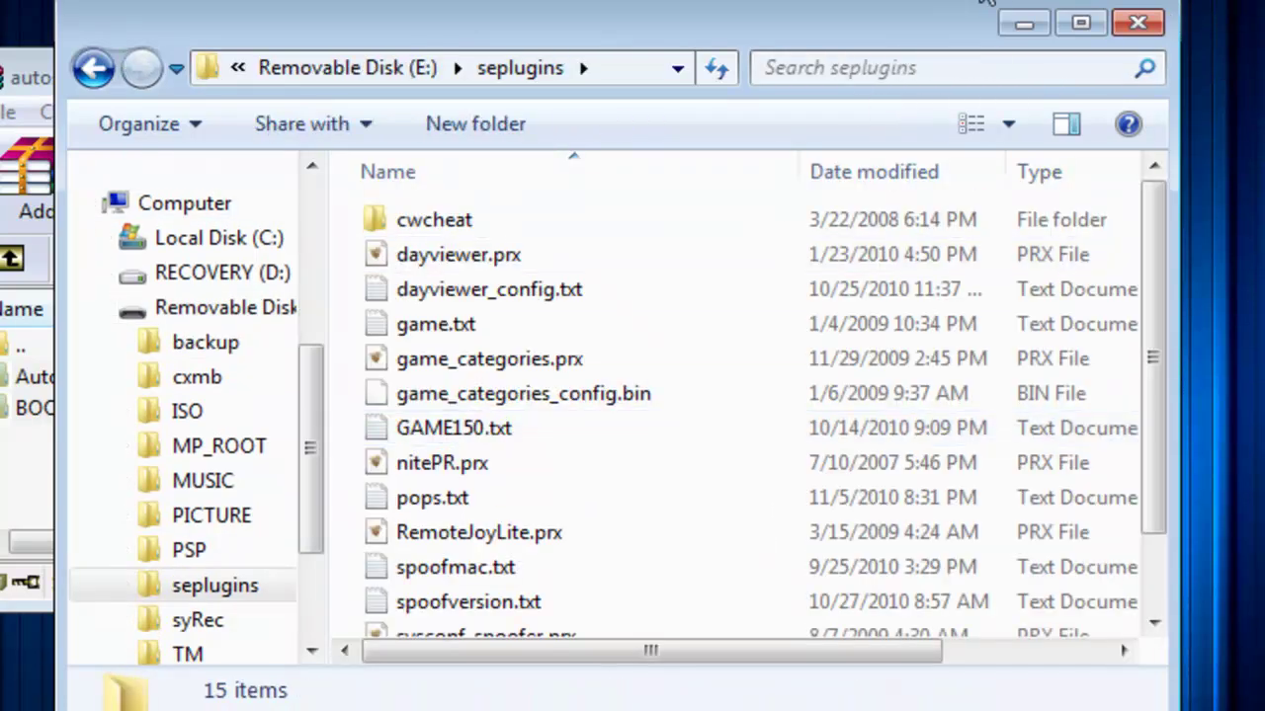
left_click(1022, 26)
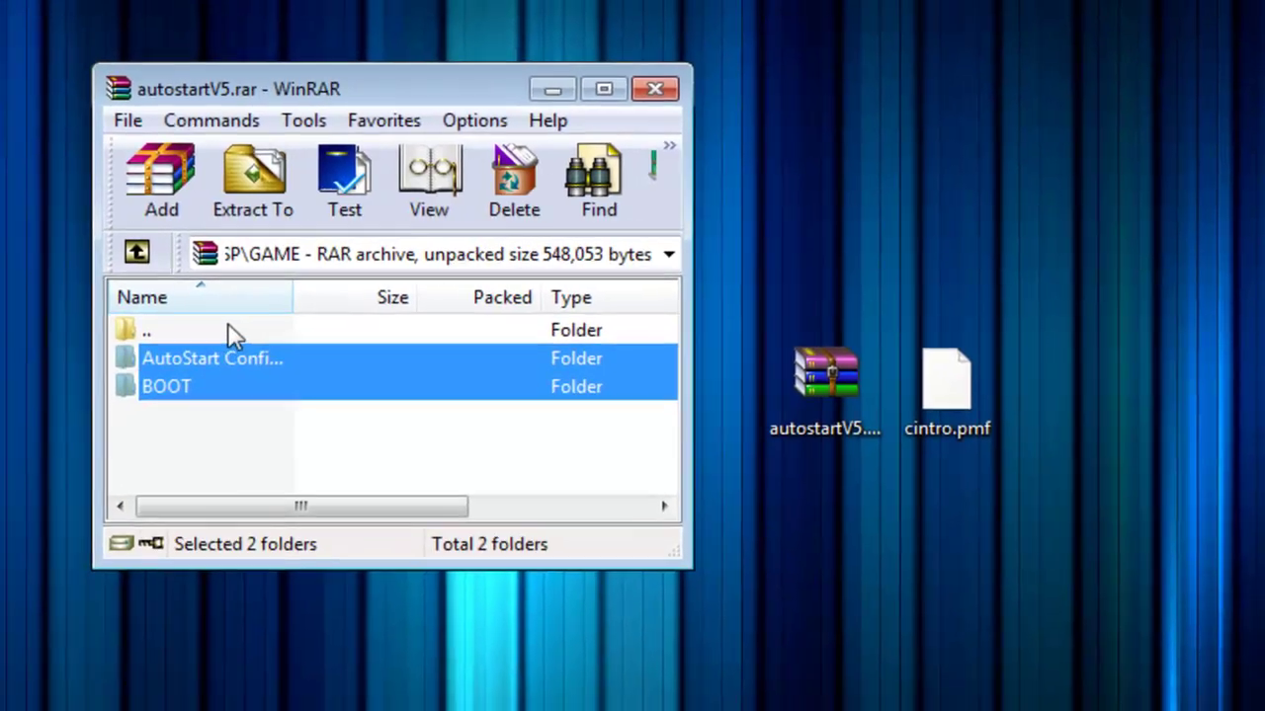
- Go to the archive's seplugins folder and drop AutoStart.prx into E:\seplugins
double_click(111, 336)
left_click(111, 336)
double_click(247, 334)
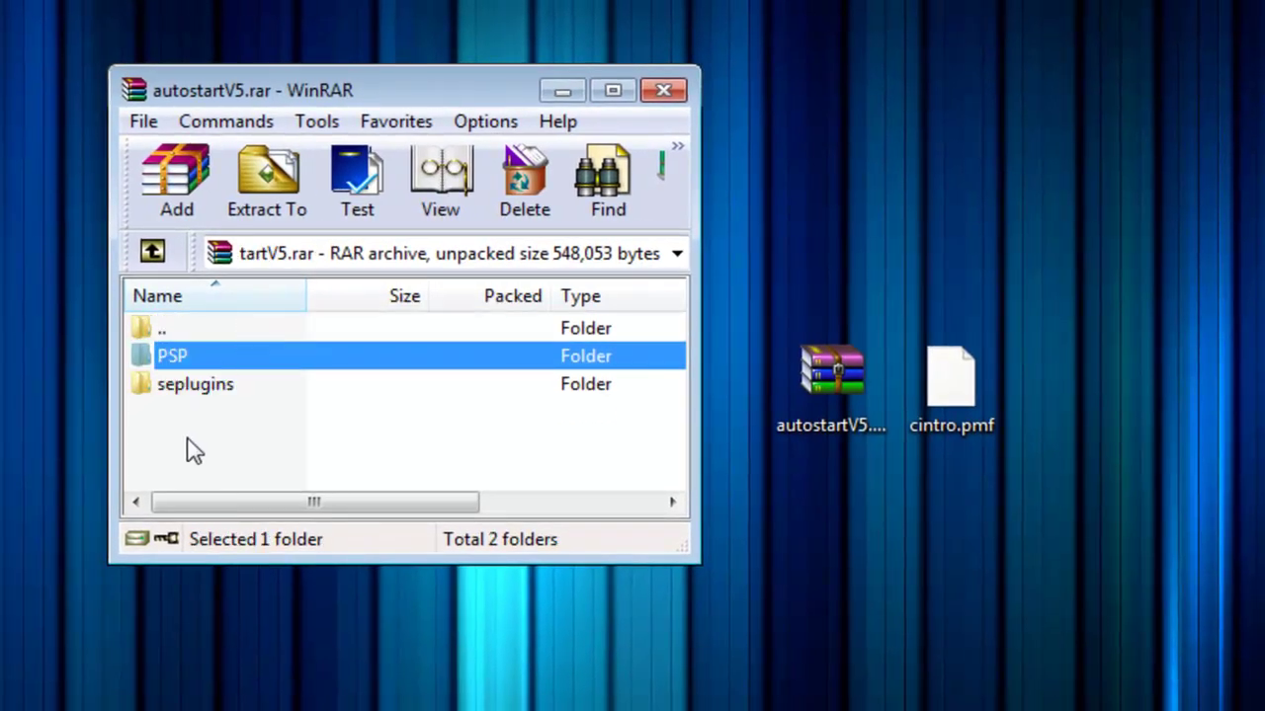
double_click(198, 384)
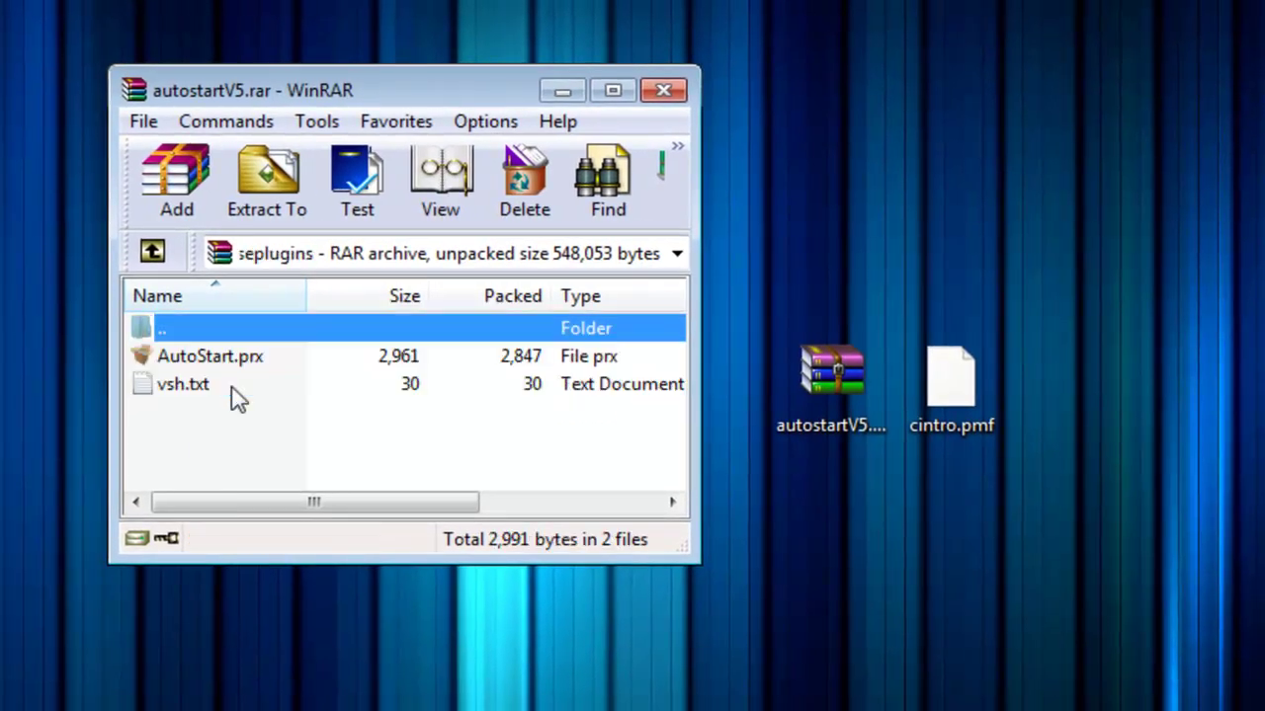
left_click(247, 361)
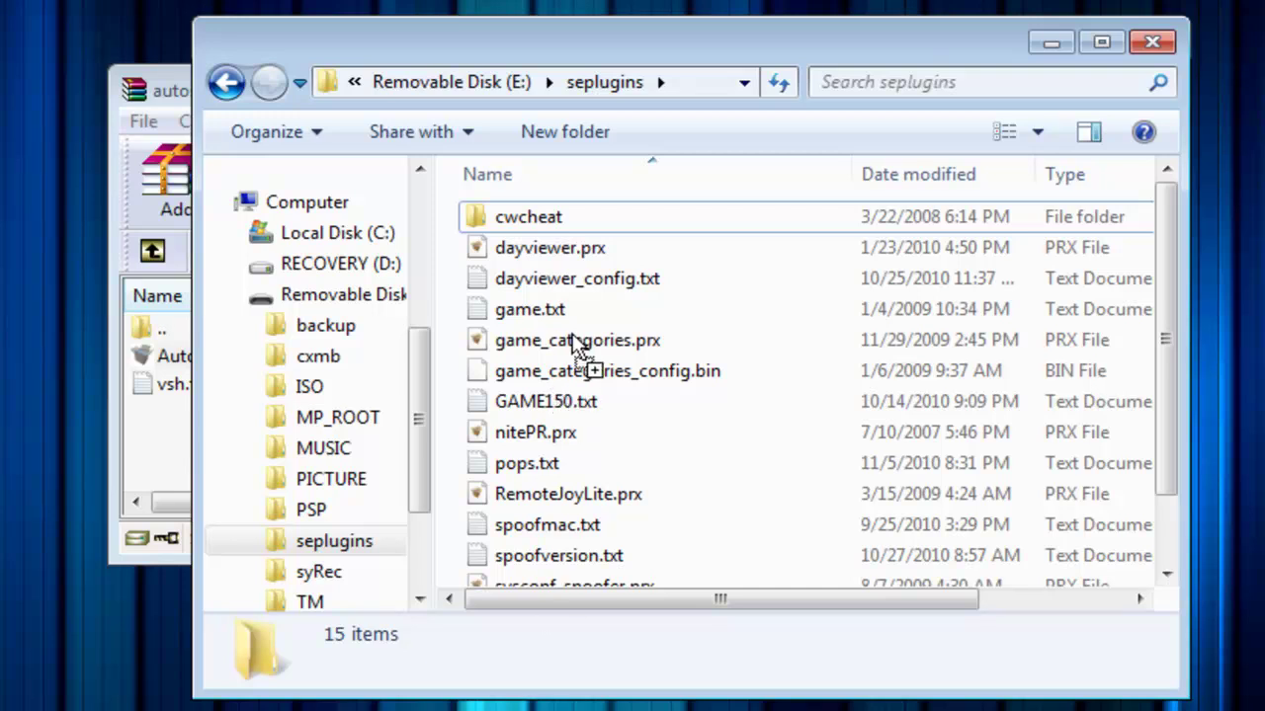
left_click_drag(572, 348, 574, 353)
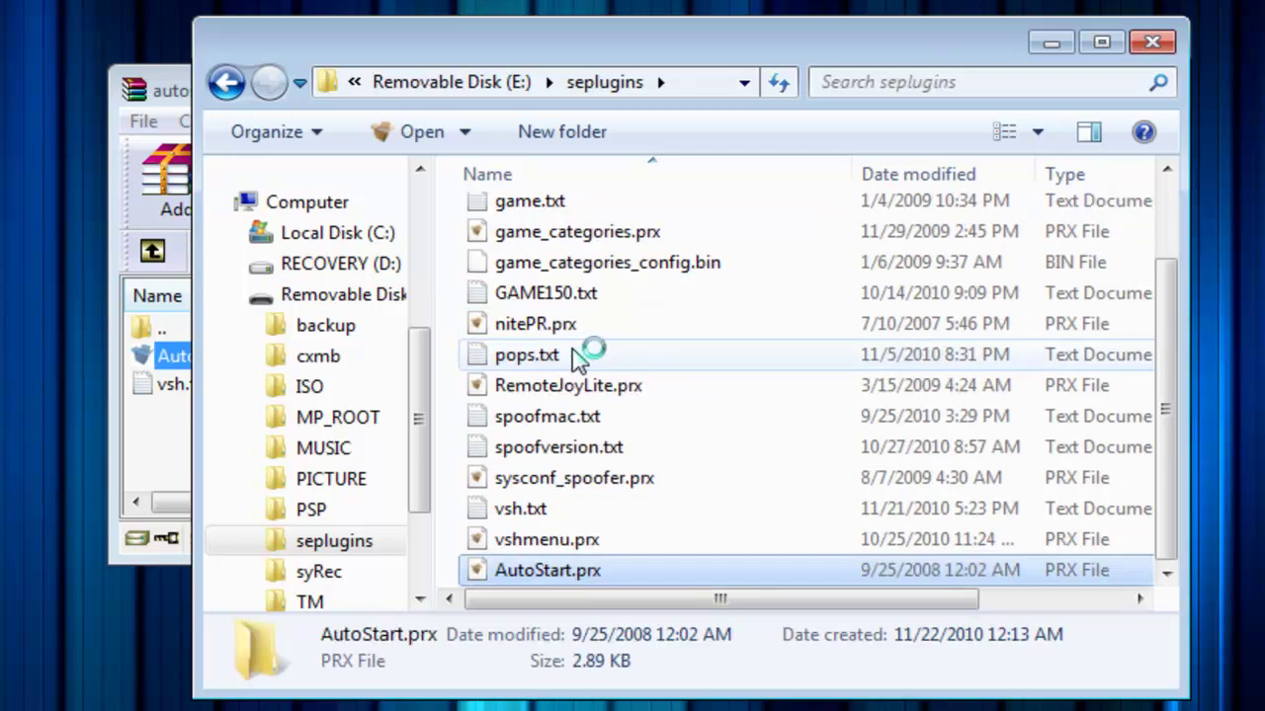
left_click(181, 393)
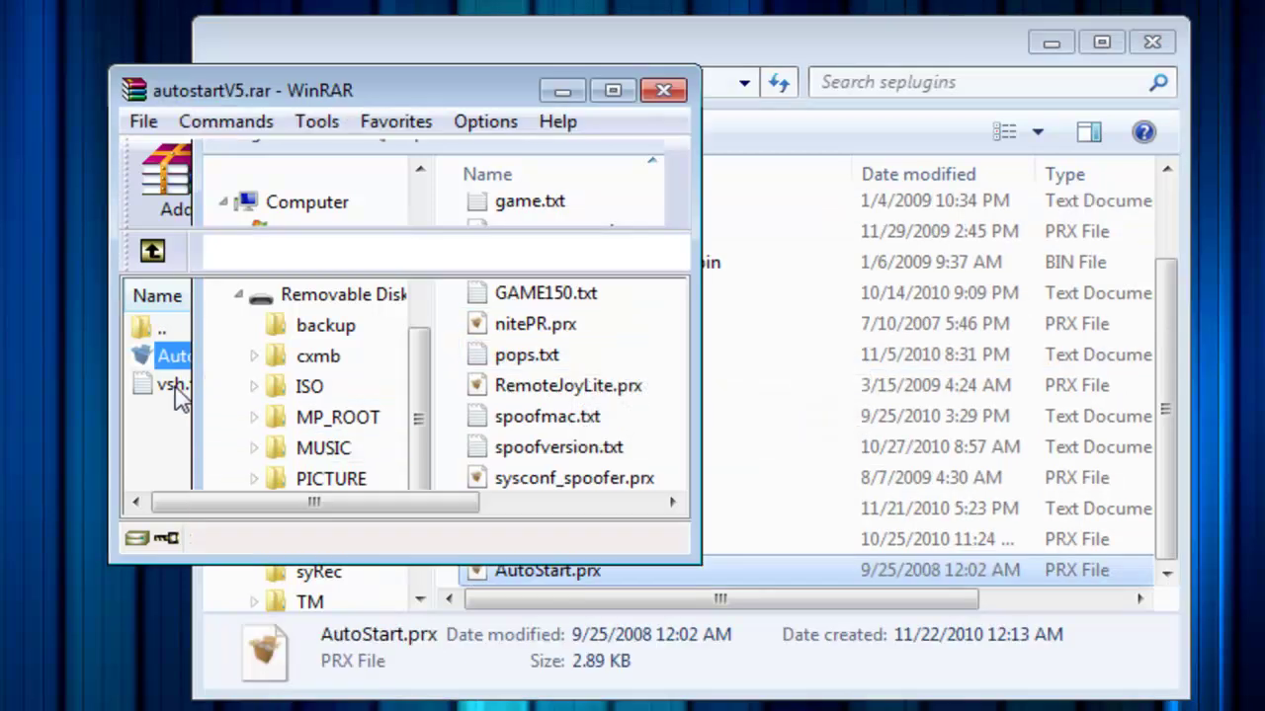
- Copy the line 'ms0:/seplugins/AutoStart.prx 1' from the archive's vsh.txt, then close it and the archive
double_click(181, 393)
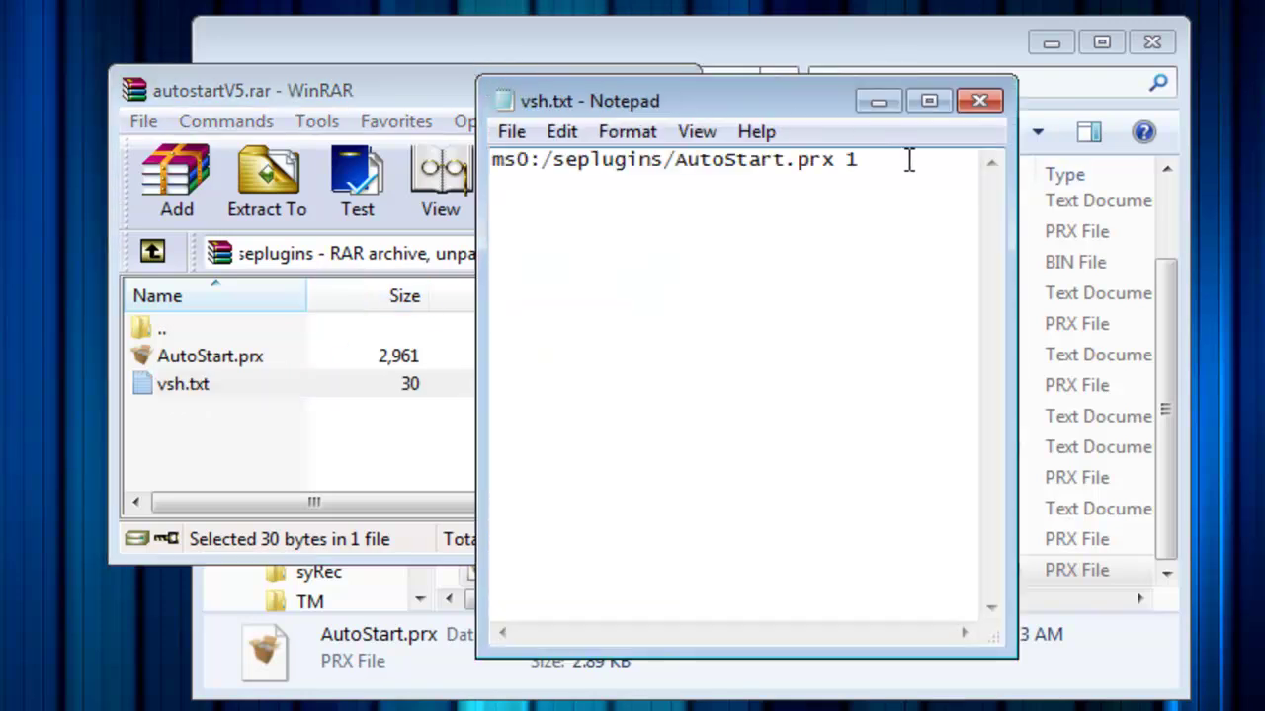
left_click(909, 158)
key("shift+Home")
key("ctrl+c")
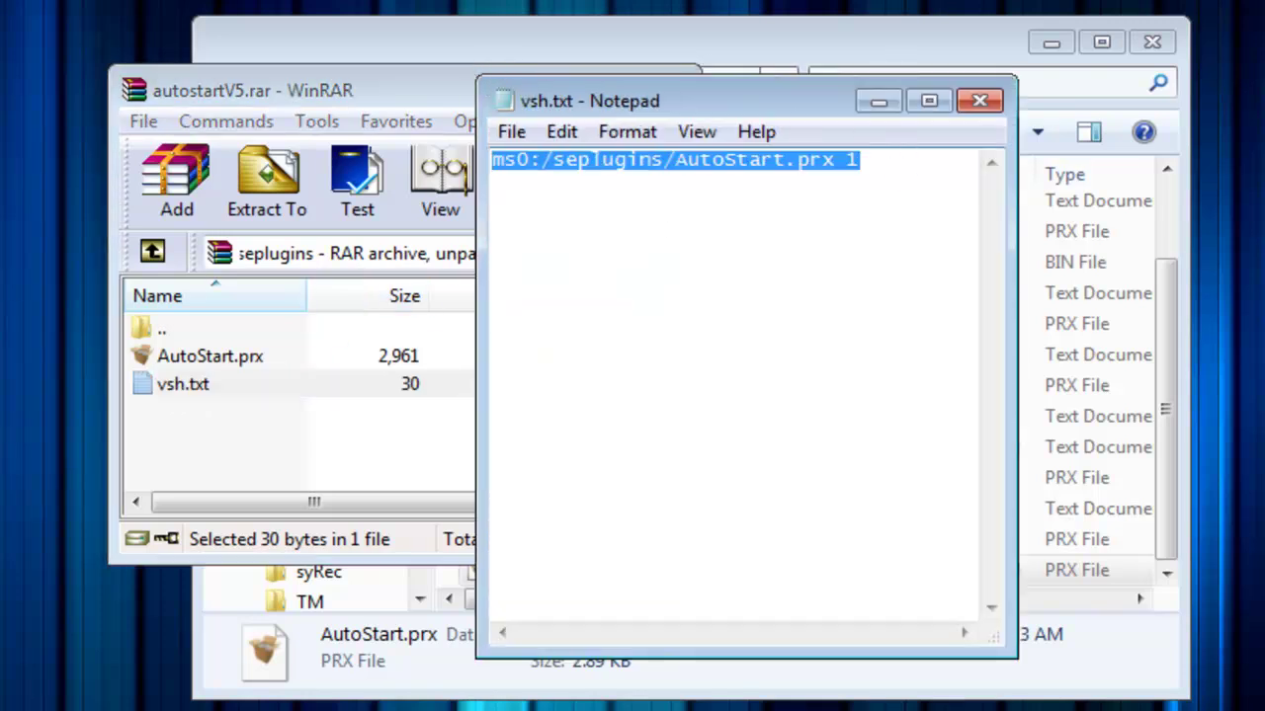
left_click(981, 102)
left_click(664, 95)
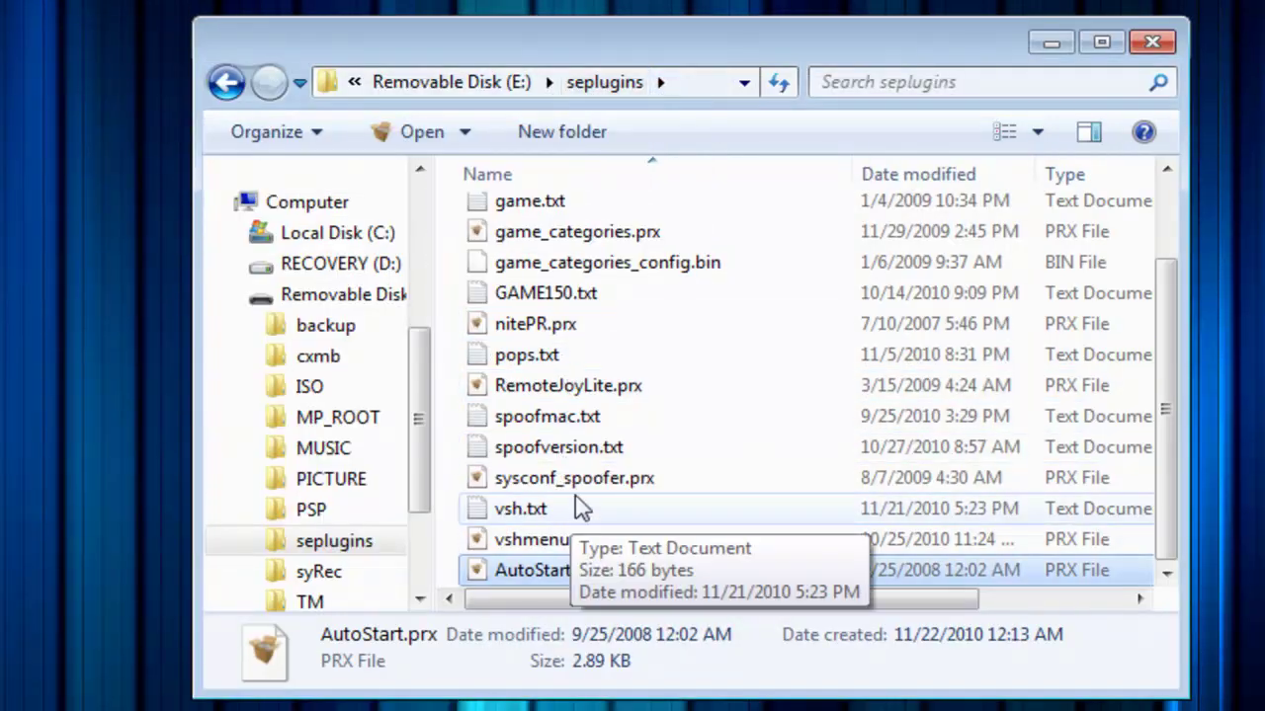
- Paste that line at the end of E:\seplugins\vsh.txt and save the file
left_click(578, 520)
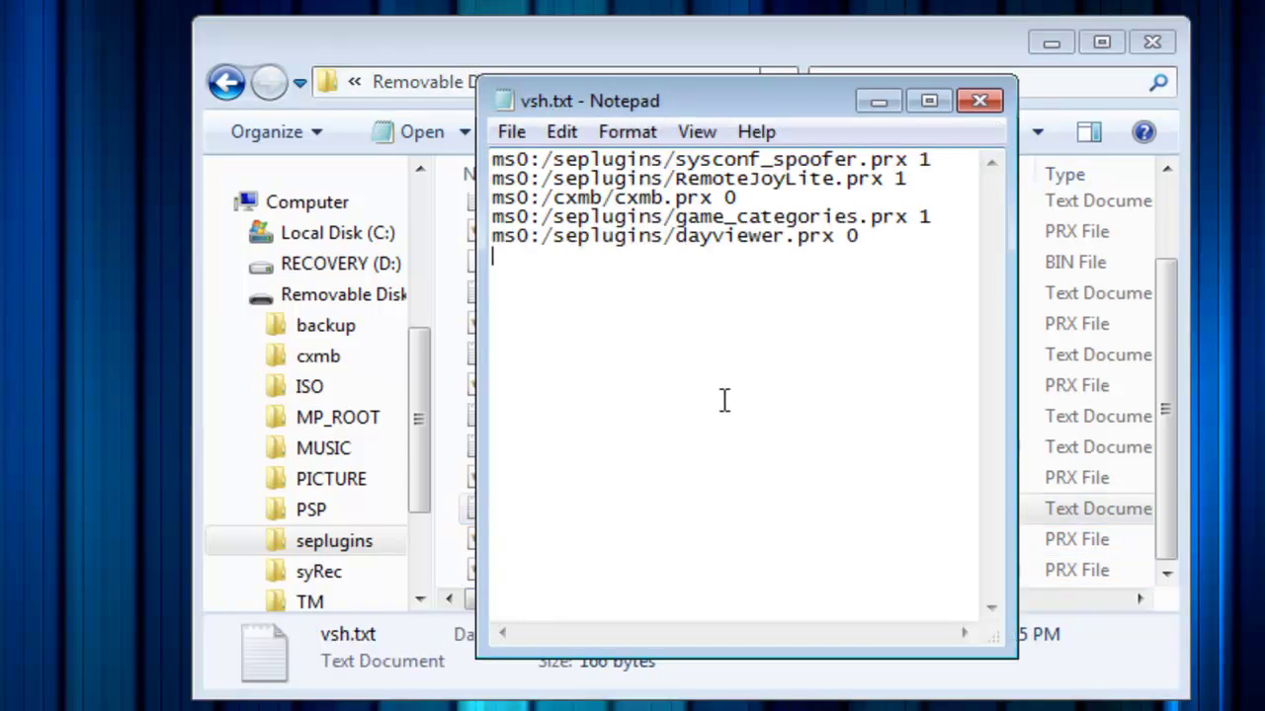
key("ctrl+v")
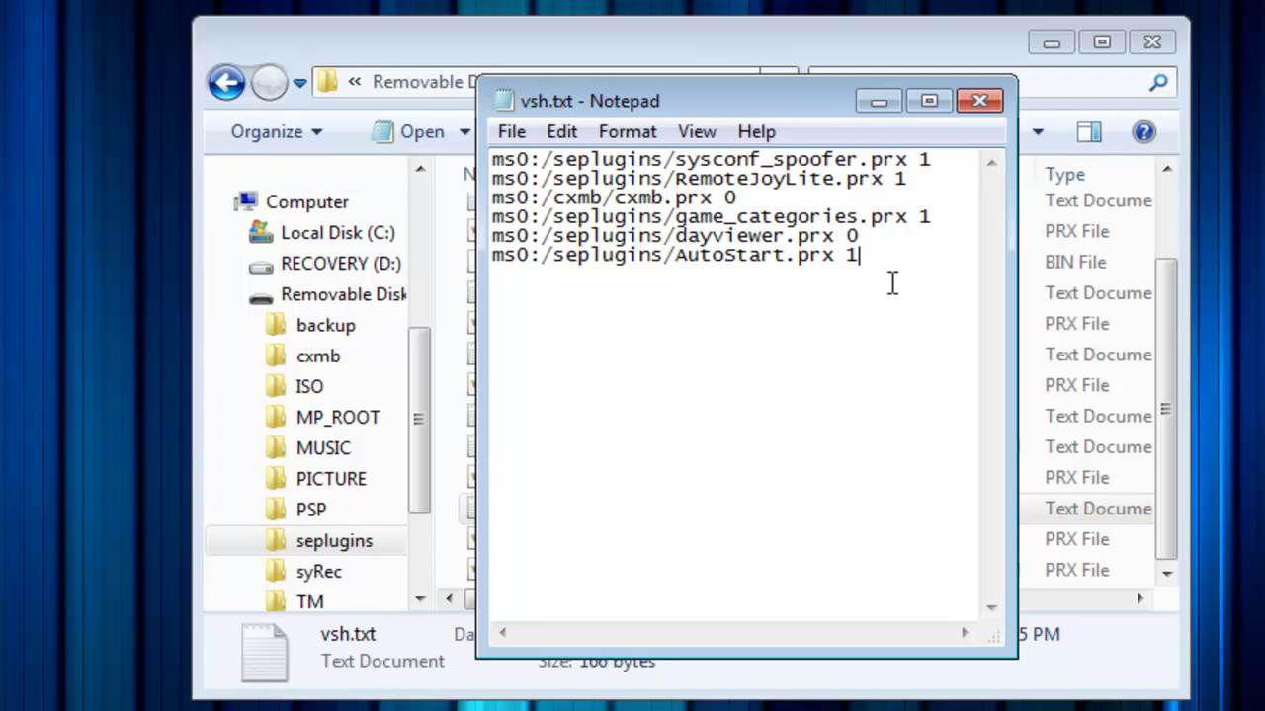
left_click(512, 132)
left_click(553, 234)
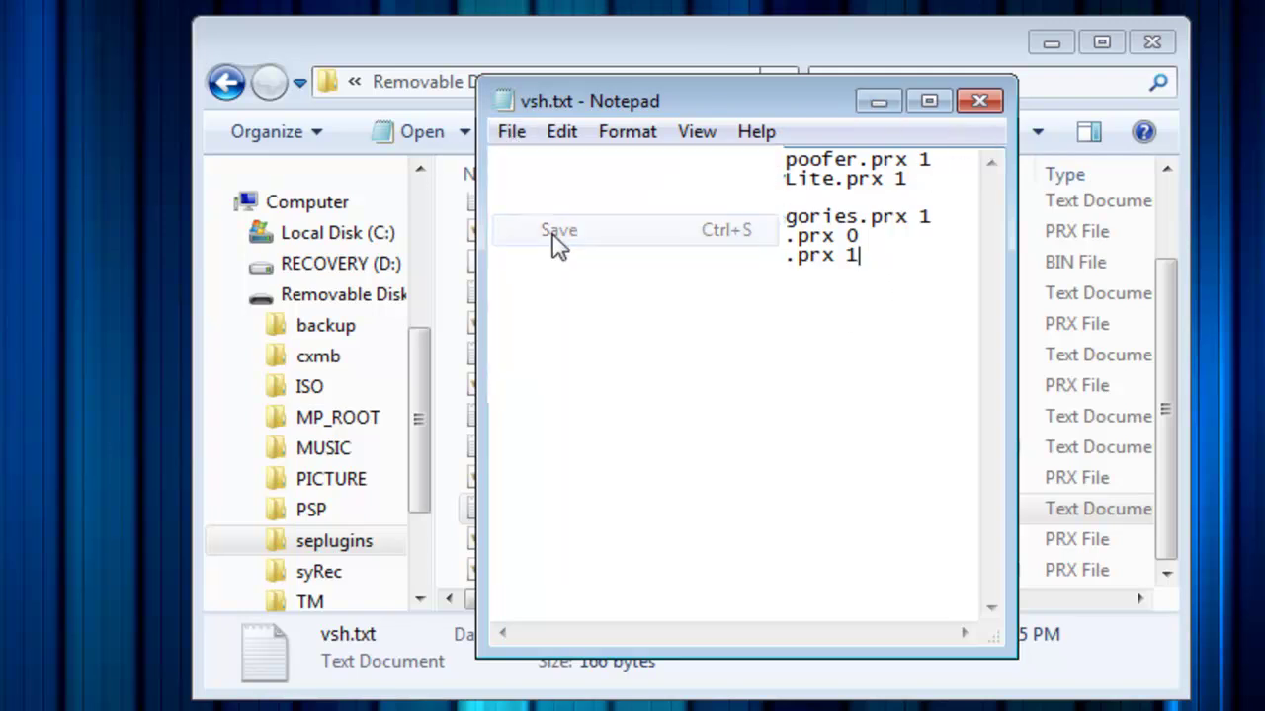
left_click(996, 111)
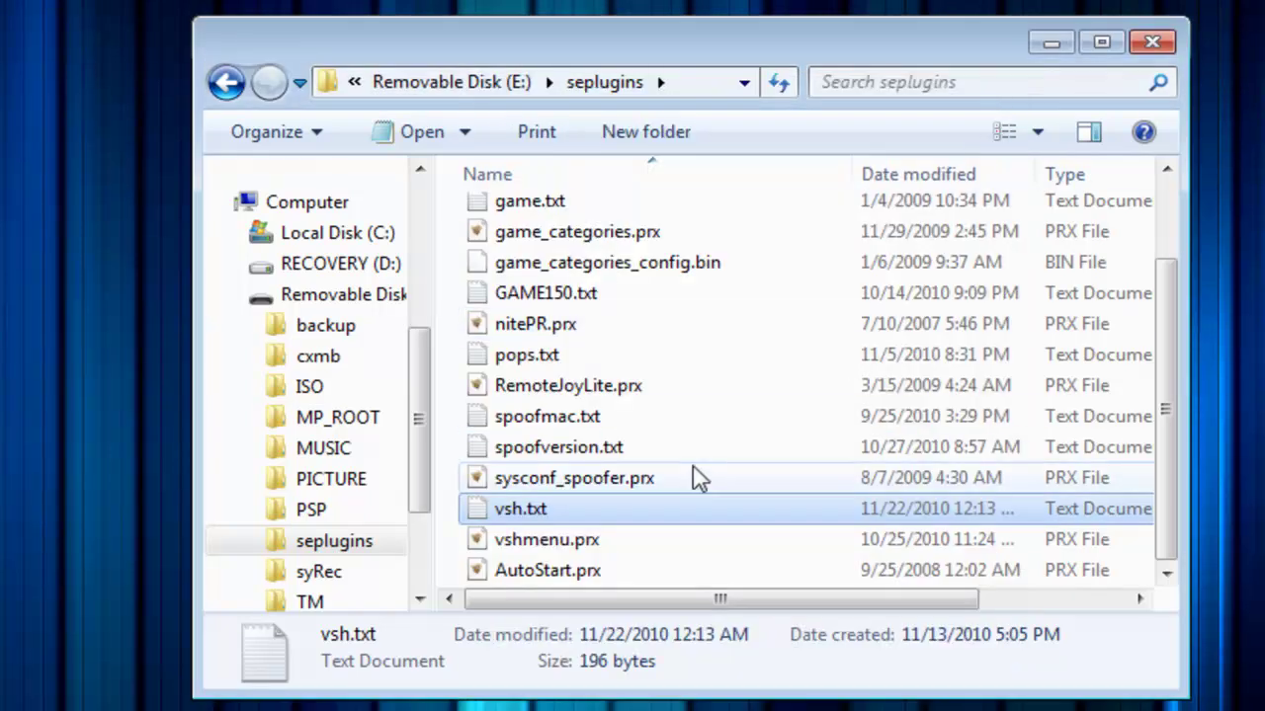
- Close the seplugins folder window
left_click(1152, 42)
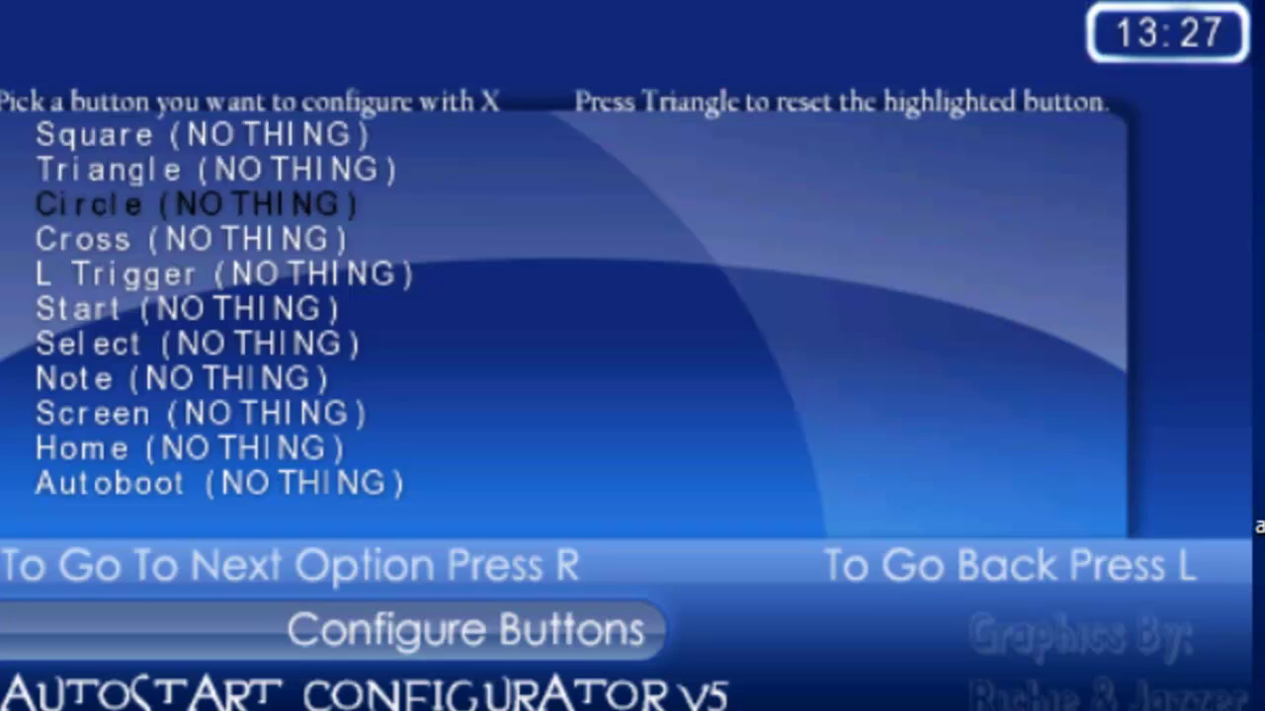
- Set the Autoboot button to the PMF entry (ms0:/PSP/GAME/BOOT/EBOOT.PBP)
key("Down")
key("Down")
key("Down")
key("Down")
key("Down")
key("Down")
key("Down")
key("Down")
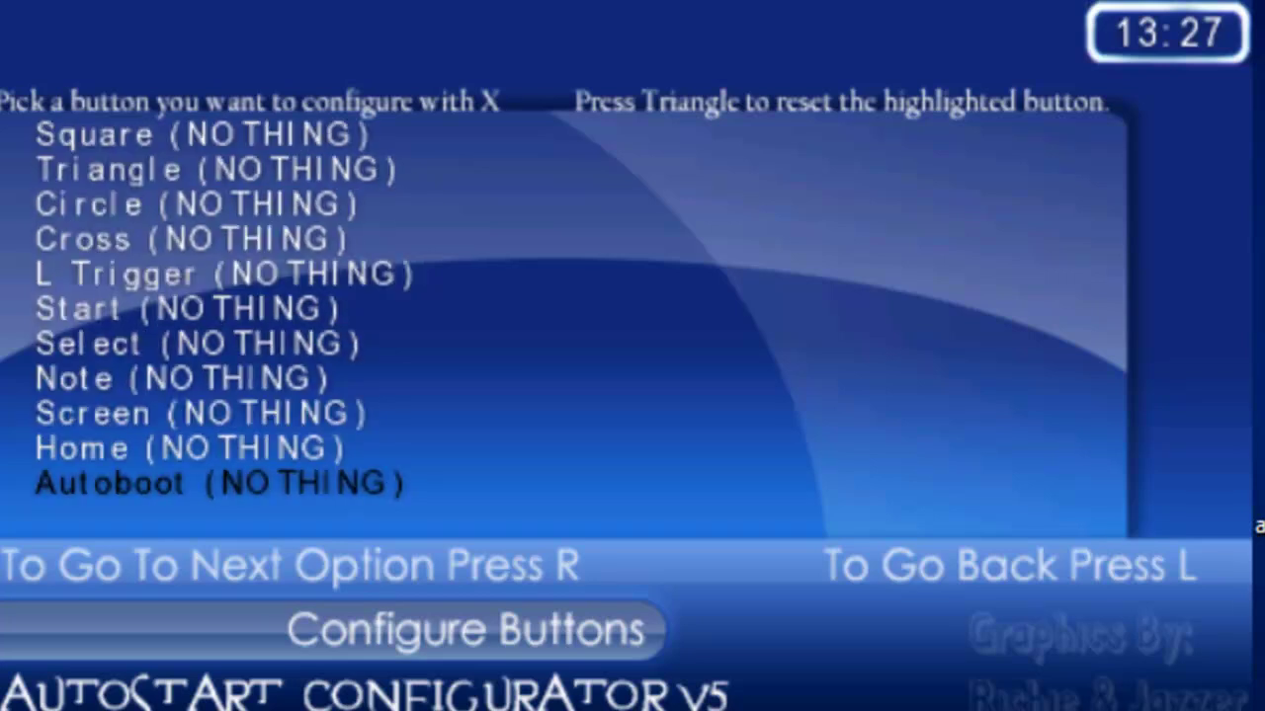
key("r")
key("Down")
key("Down")
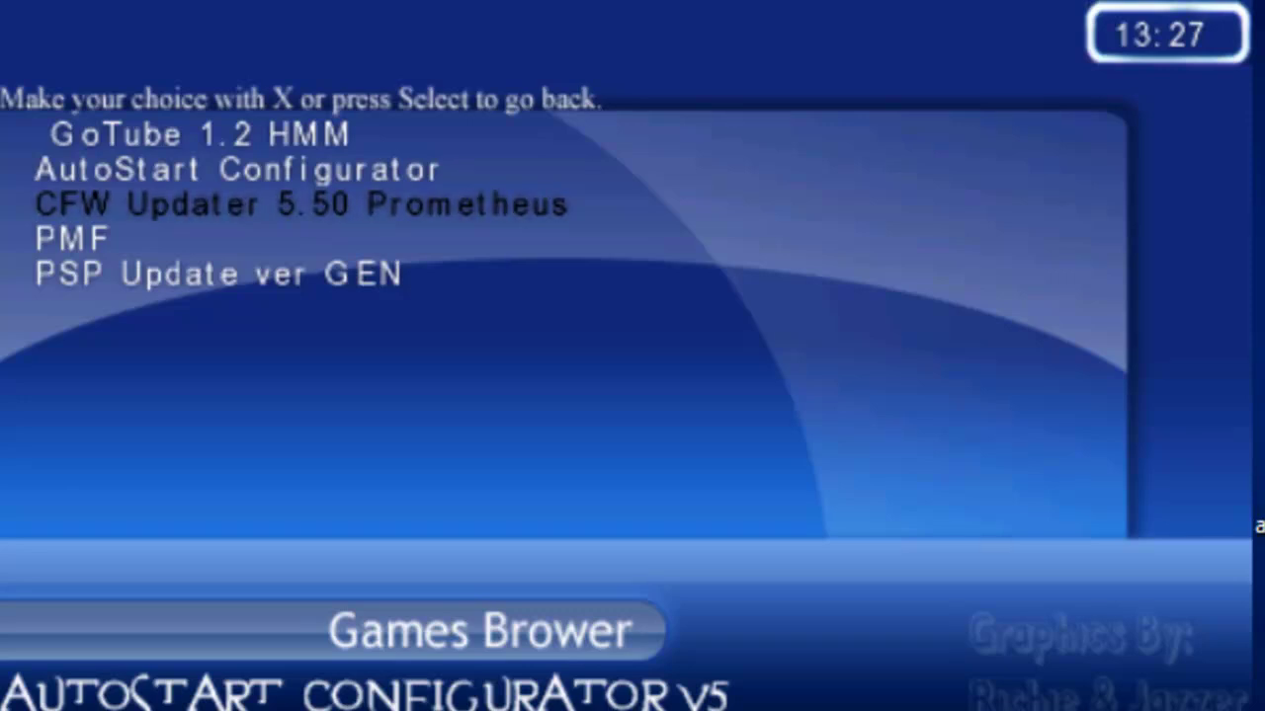
key("Down")
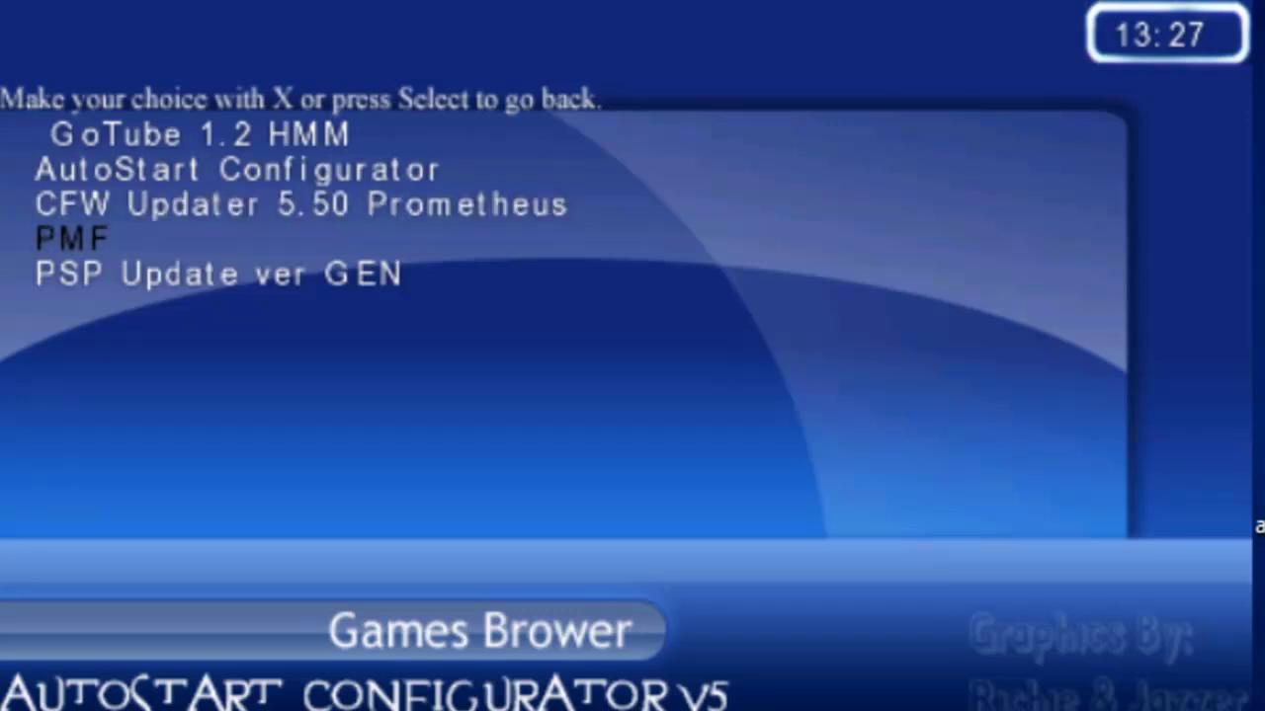
key("l")
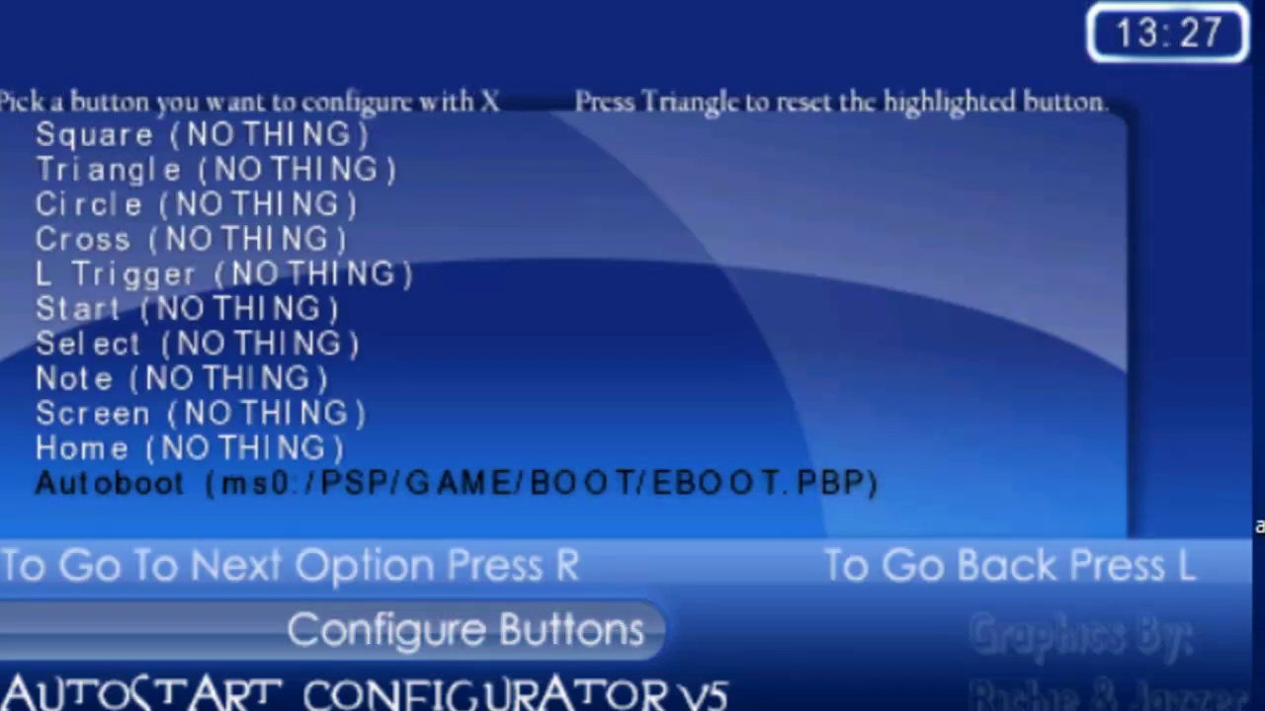
- In More Options, toggle the WLAN switch check on and back off, then move to Exit
key("r")
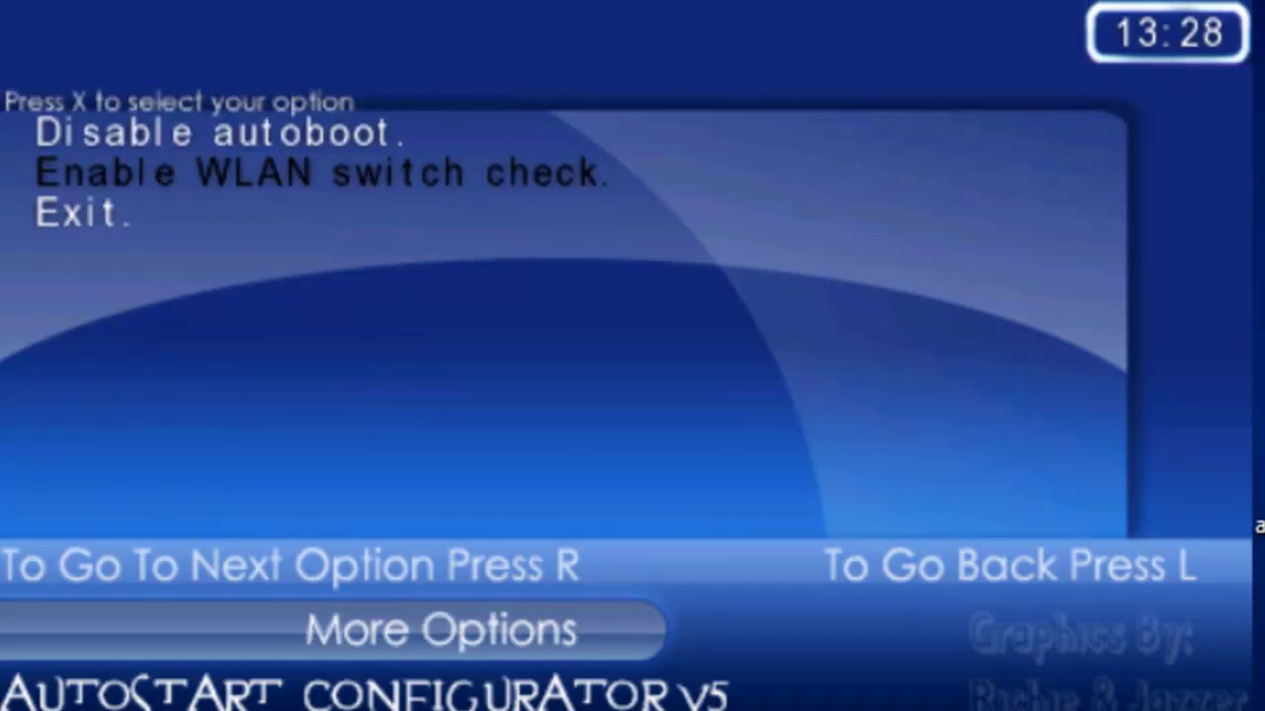
key("x")
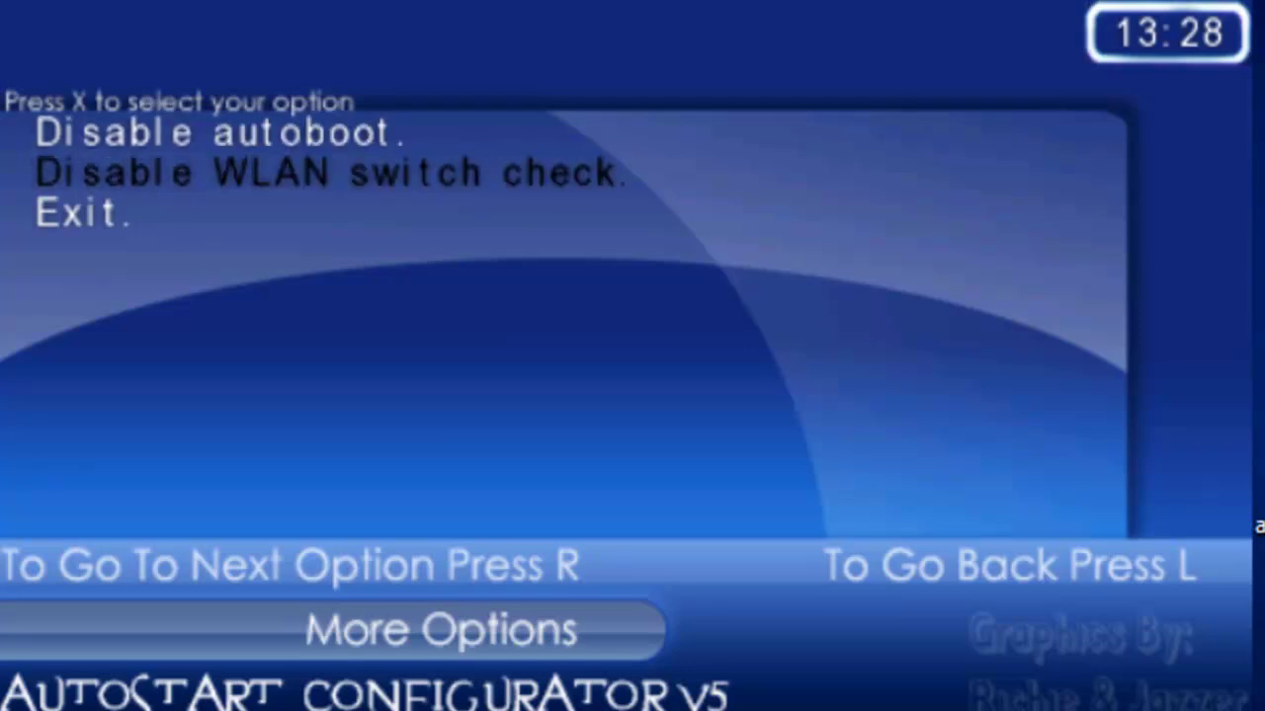
key("x")
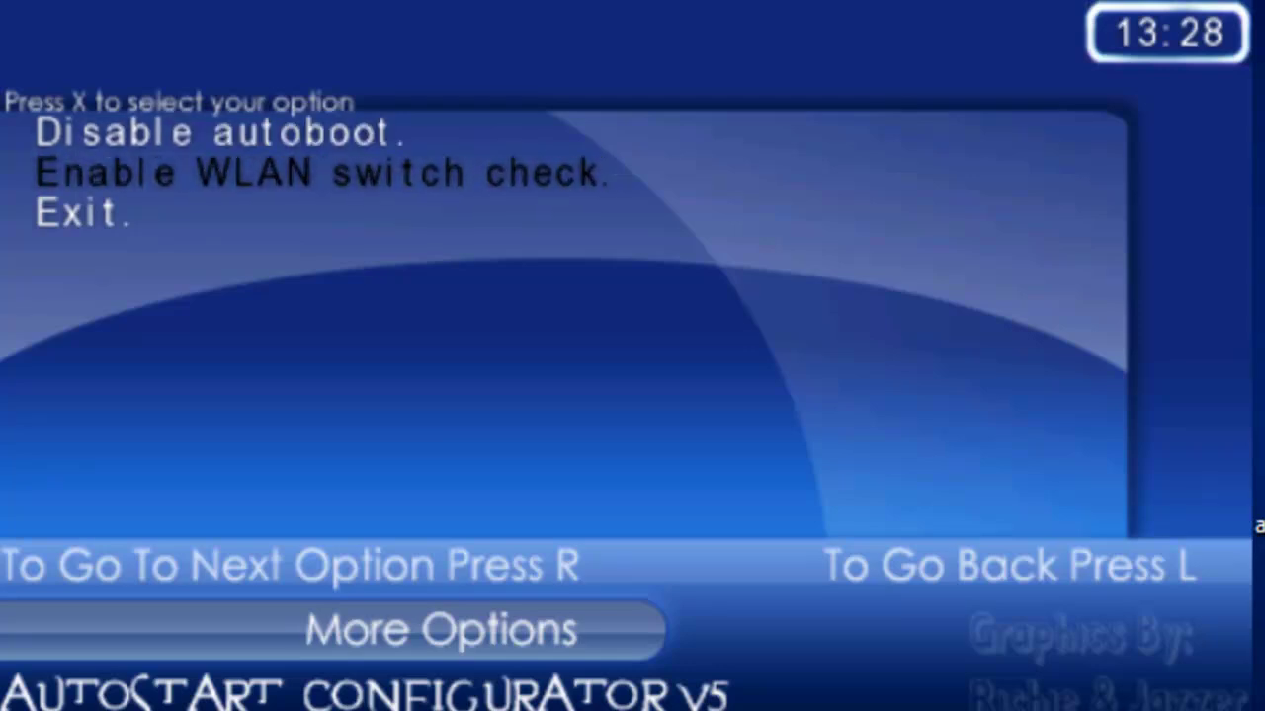
key("Down")
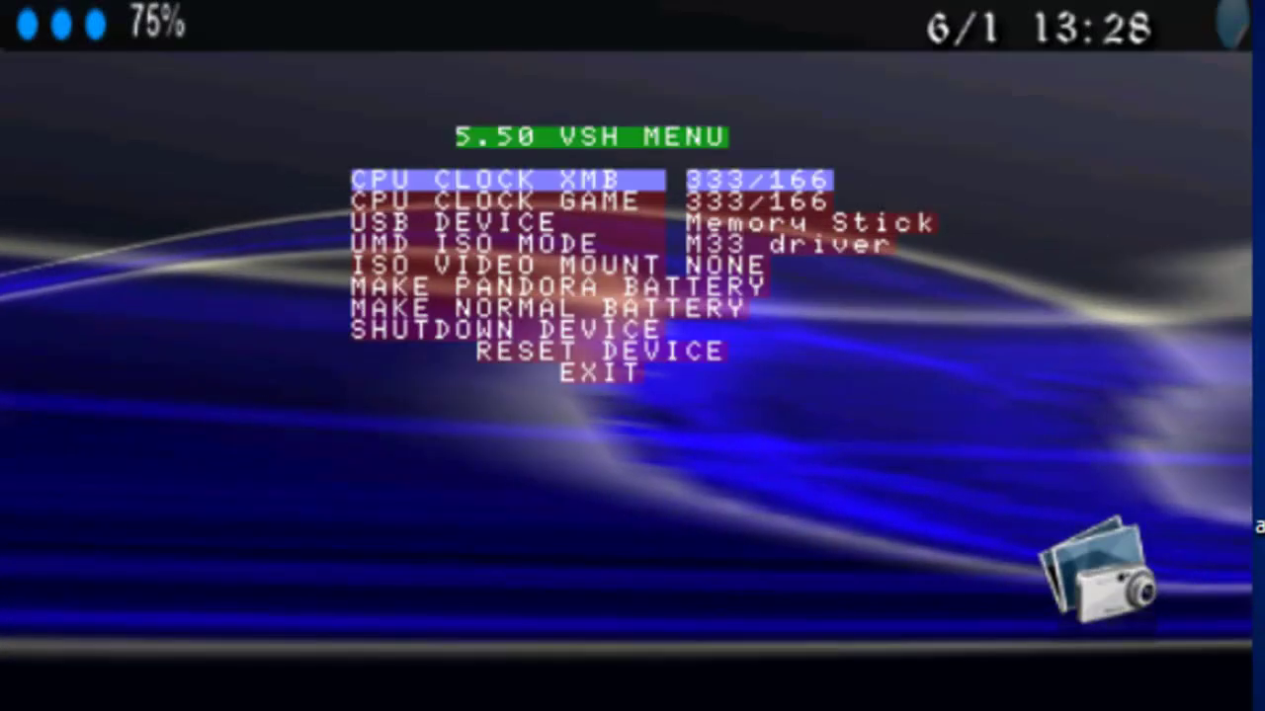
- Open and close the 5.50 VSH menu, then move up to Saved Data Utility
key("Up")
key("Up")
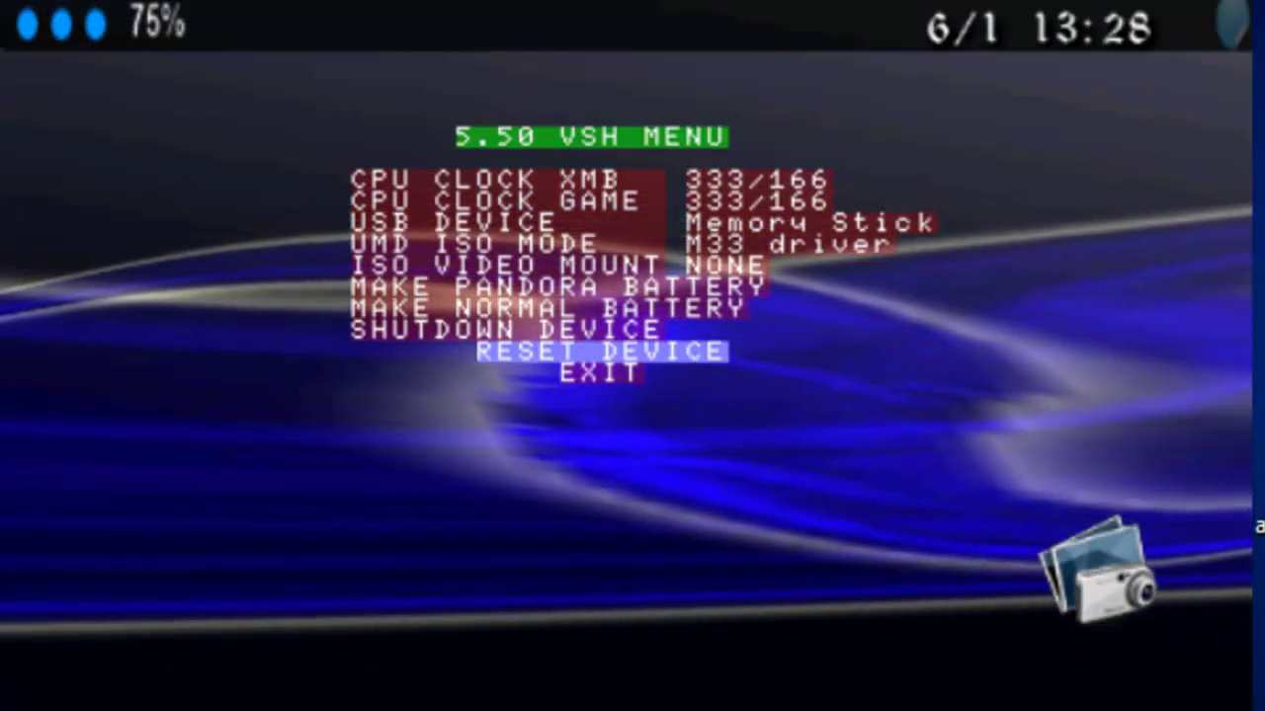
key("Select")
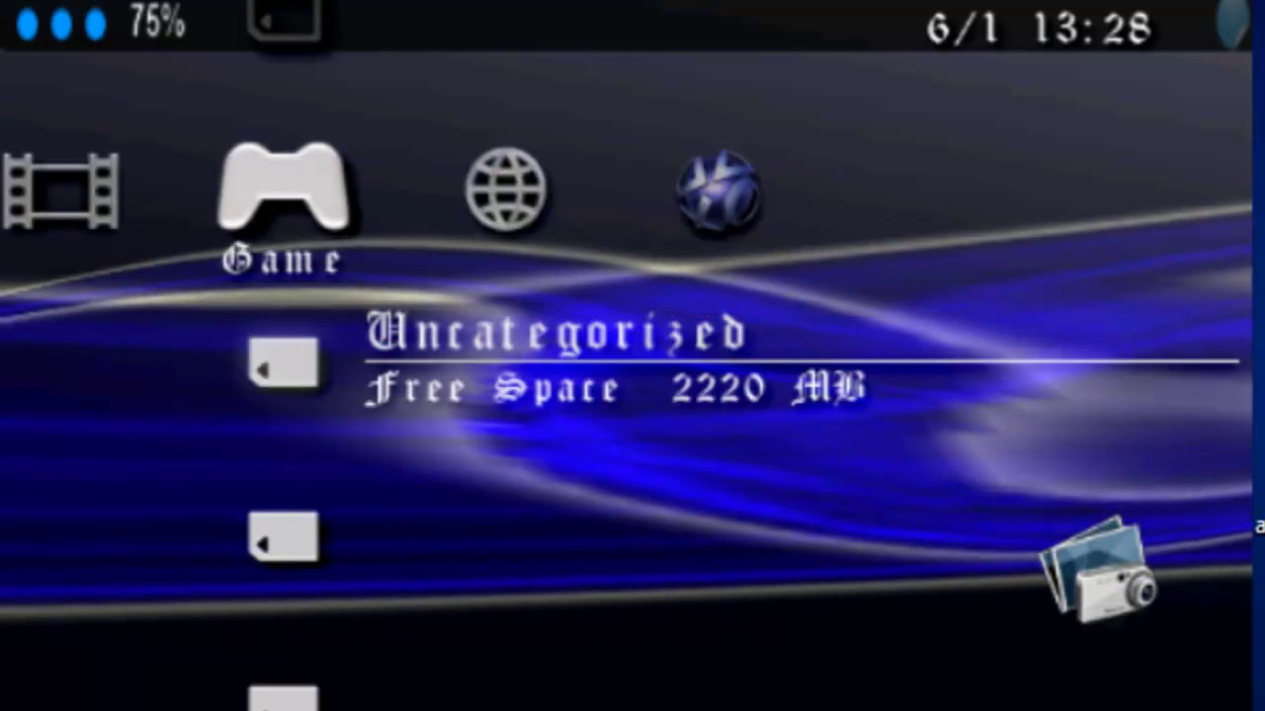
key("Up")
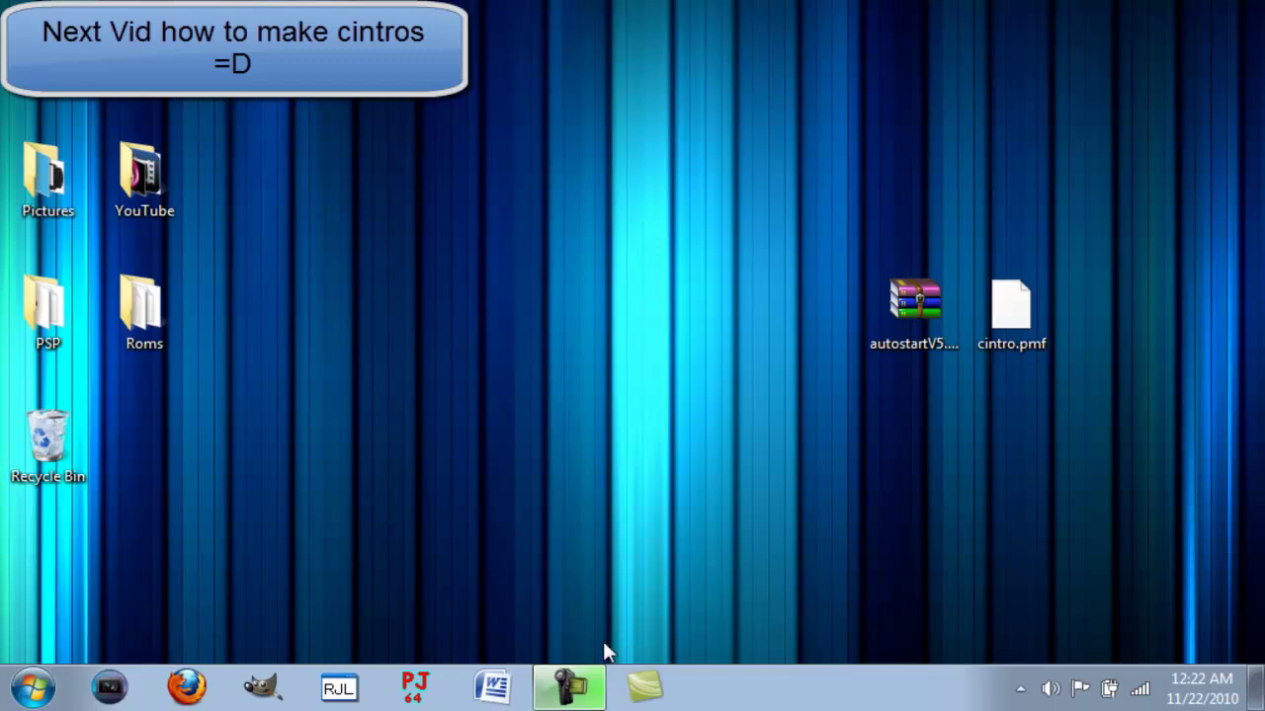
left_click(592, 682)
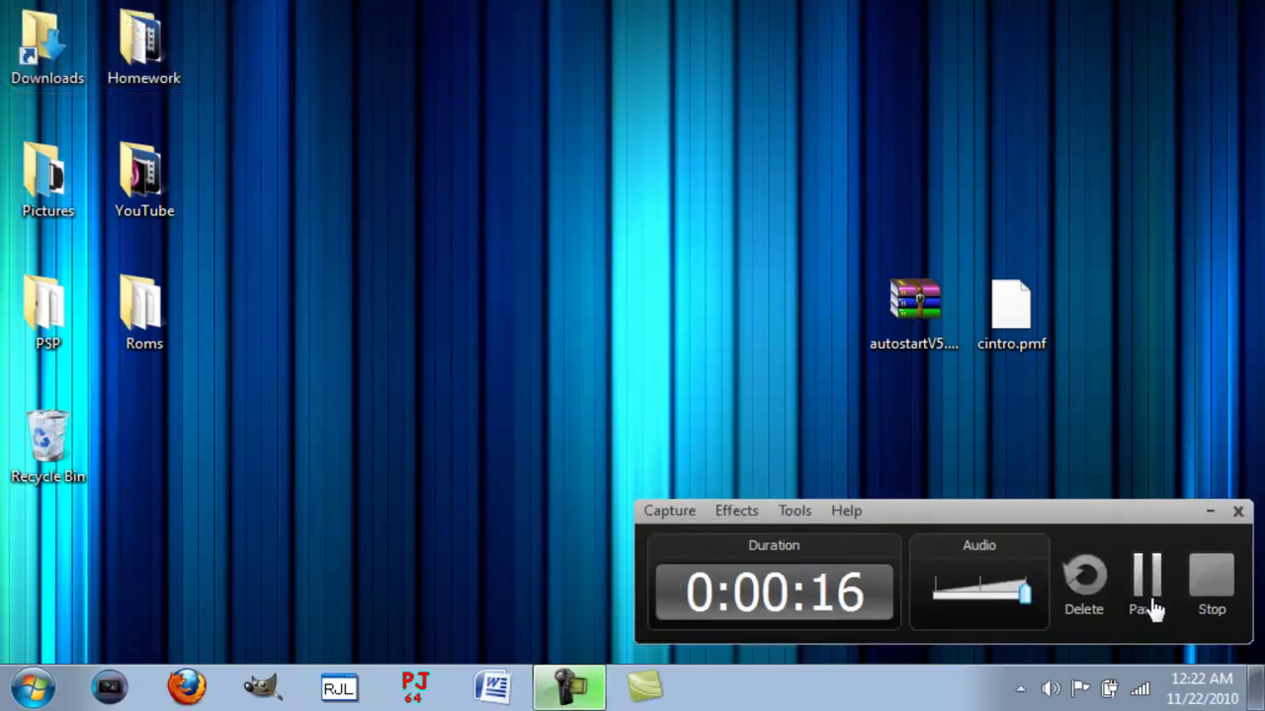